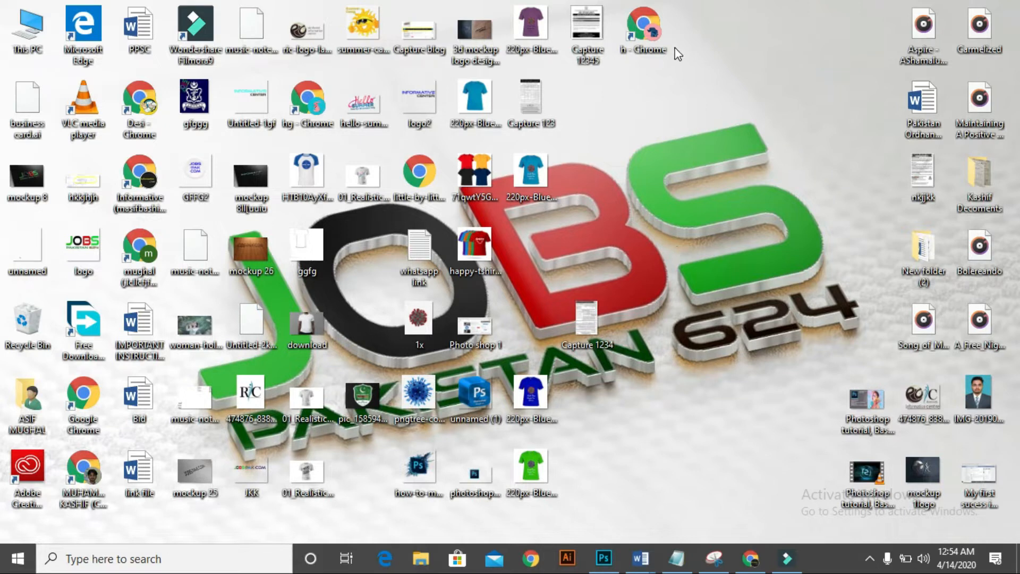
# Switch to Photoshop and bring up the 01_Realistic_T-Shirt_MockupsForFree.jpg document.
pyautogui.click(605, 559)
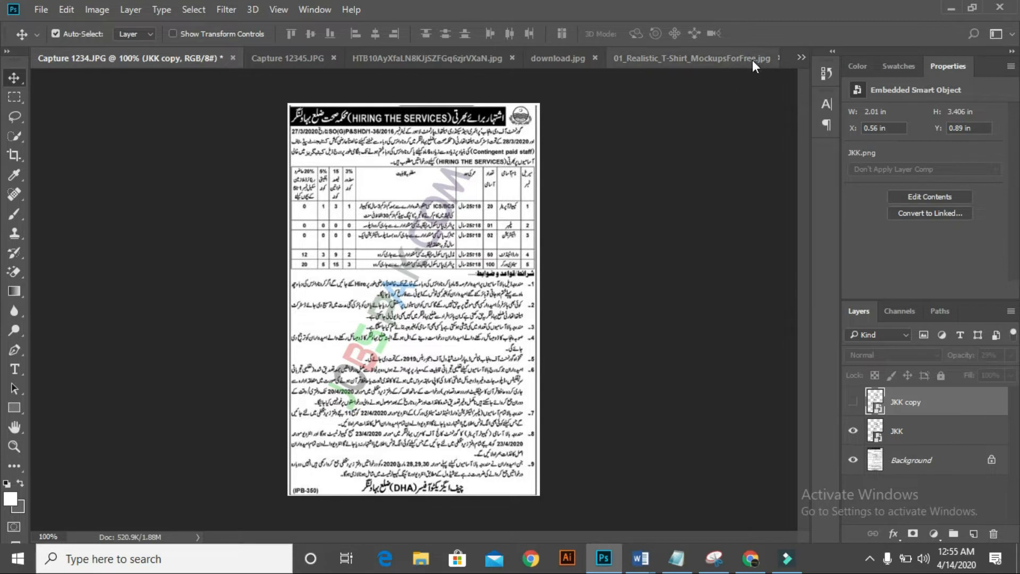
pyautogui.click(735, 59)
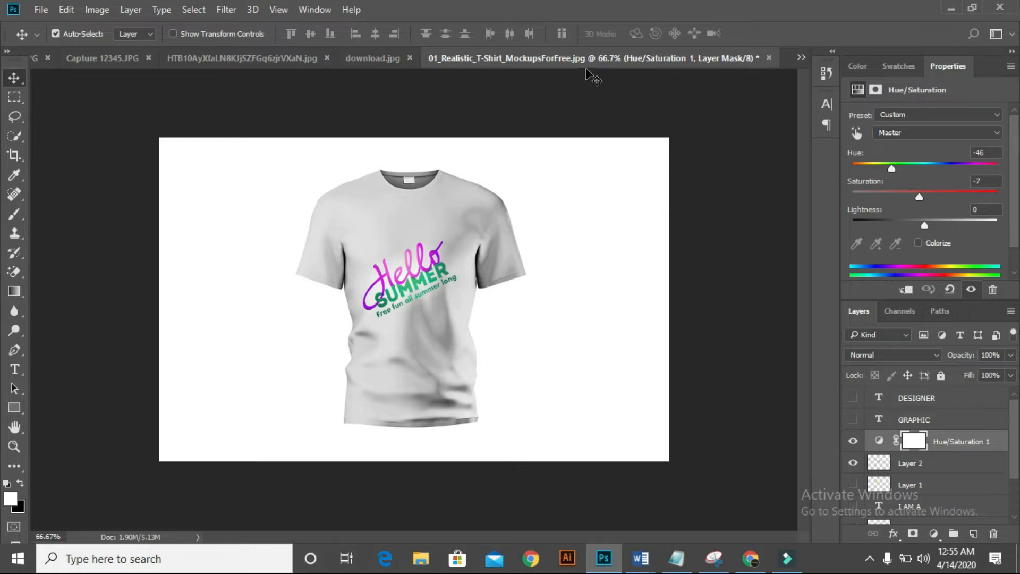
# Open the 1x image from the Desktop and unlock its Background layer.
pyautogui.click(39, 9)
pyautogui.click(39, 9)
pyautogui.click(40, 9)
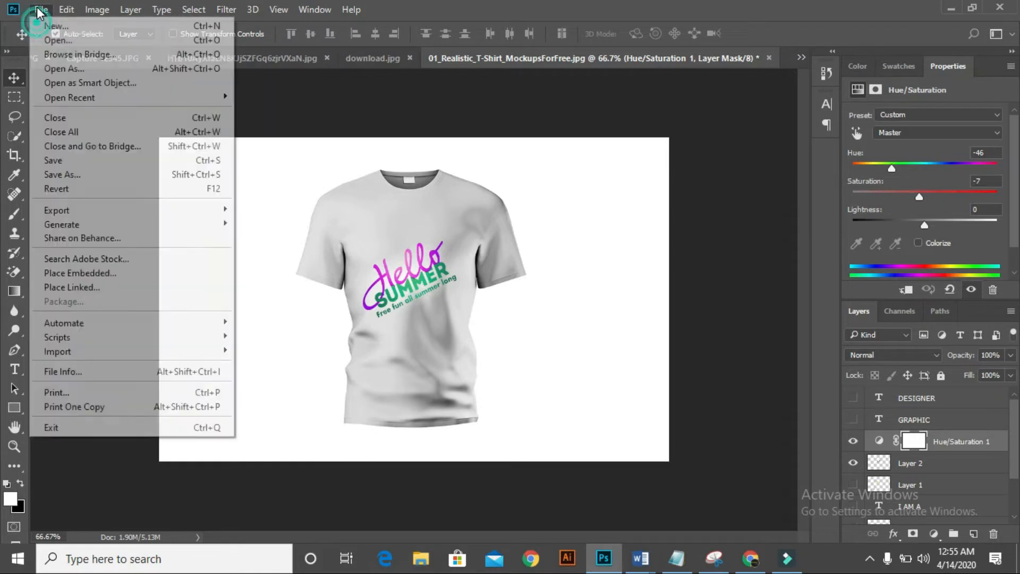
pyautogui.click(52, 40)
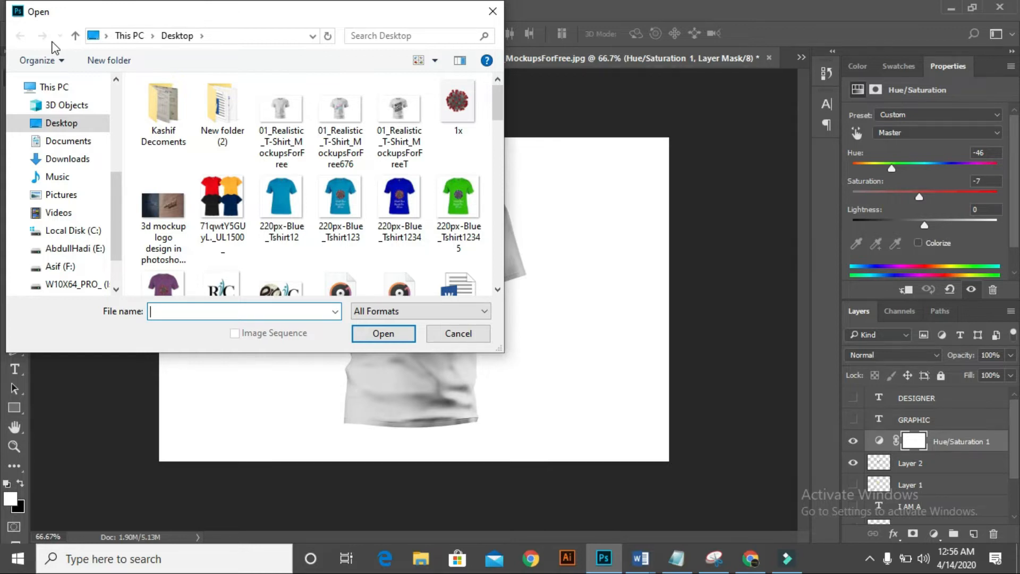
pyautogui.click(457, 101)
pyautogui.click(398, 338)
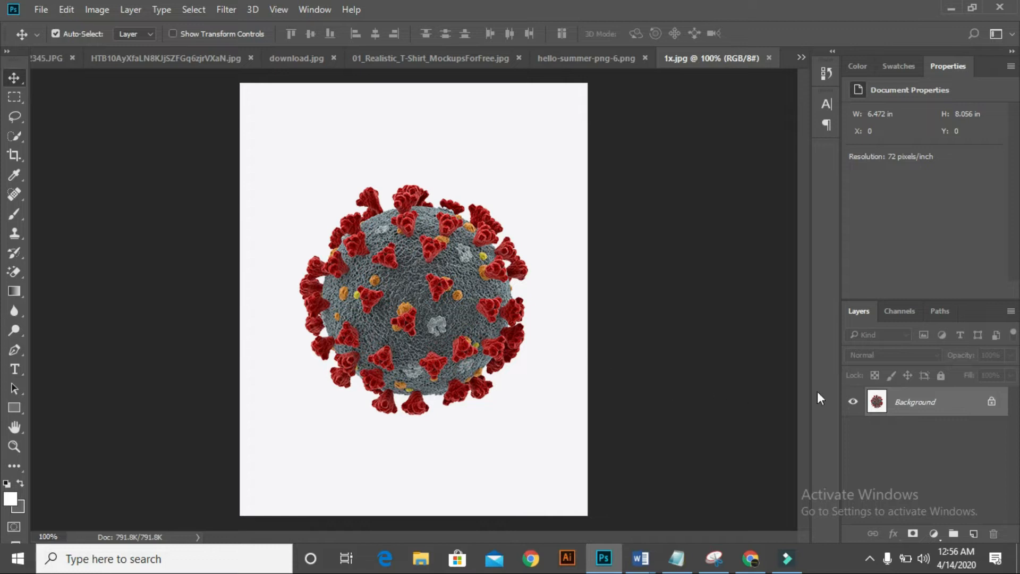
pyautogui.click(991, 404)
pyautogui.click(991, 403)
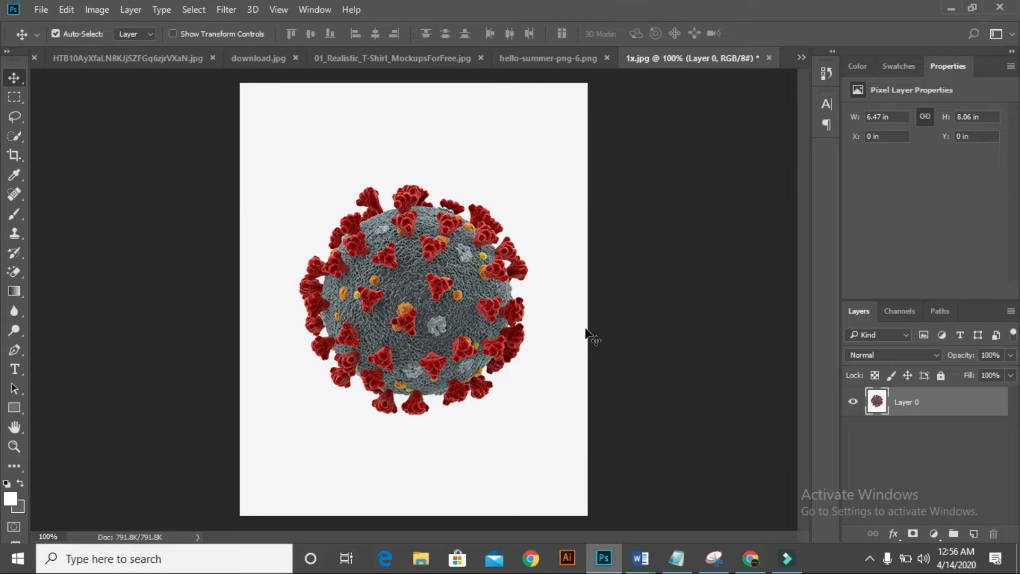
pyautogui.click(947, 7)
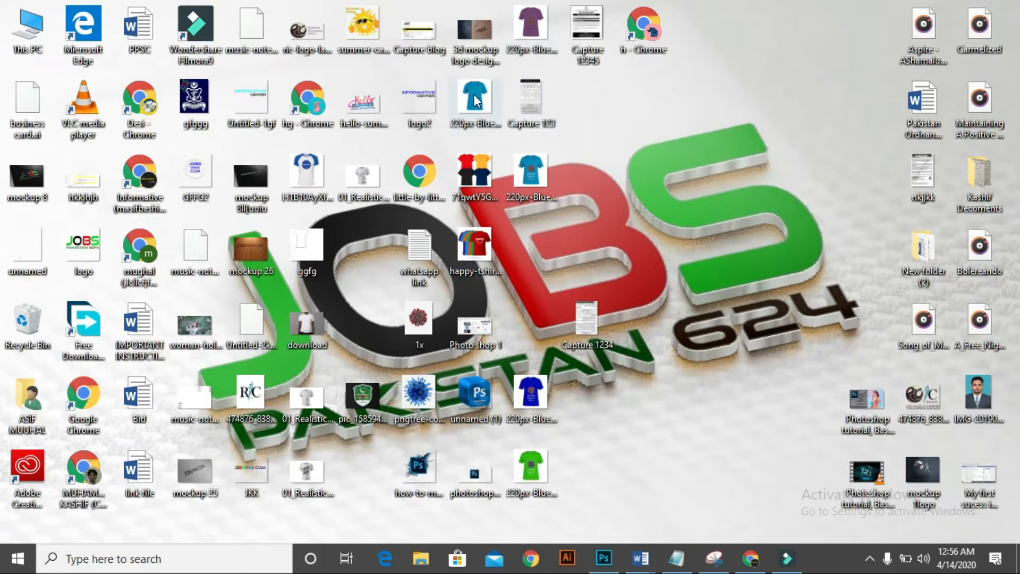
pyautogui.moveTo(475, 101); pyautogui.dragTo(590, 118)
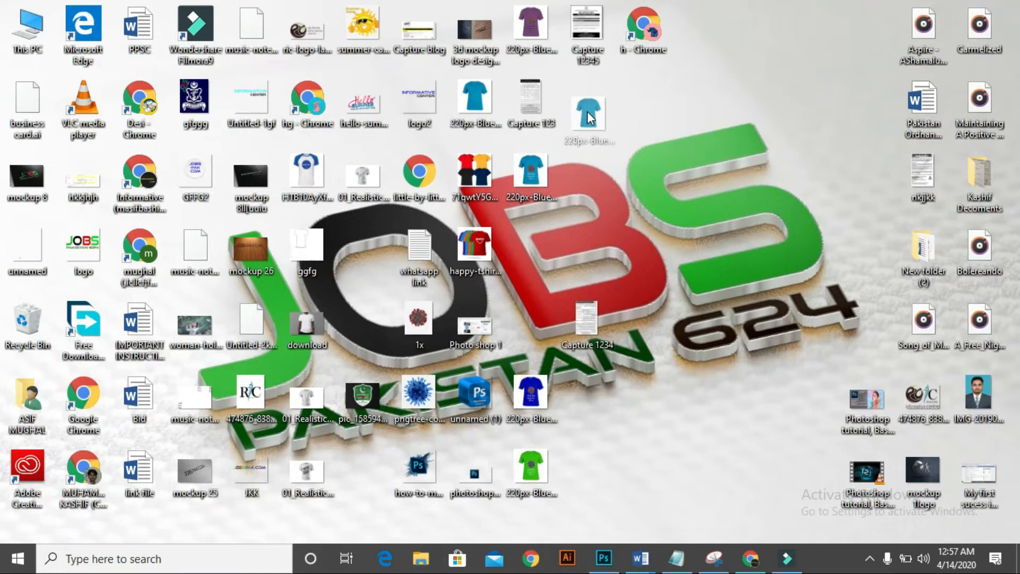
pyautogui.moveTo(587, 111); pyautogui.dragTo(703, 273)
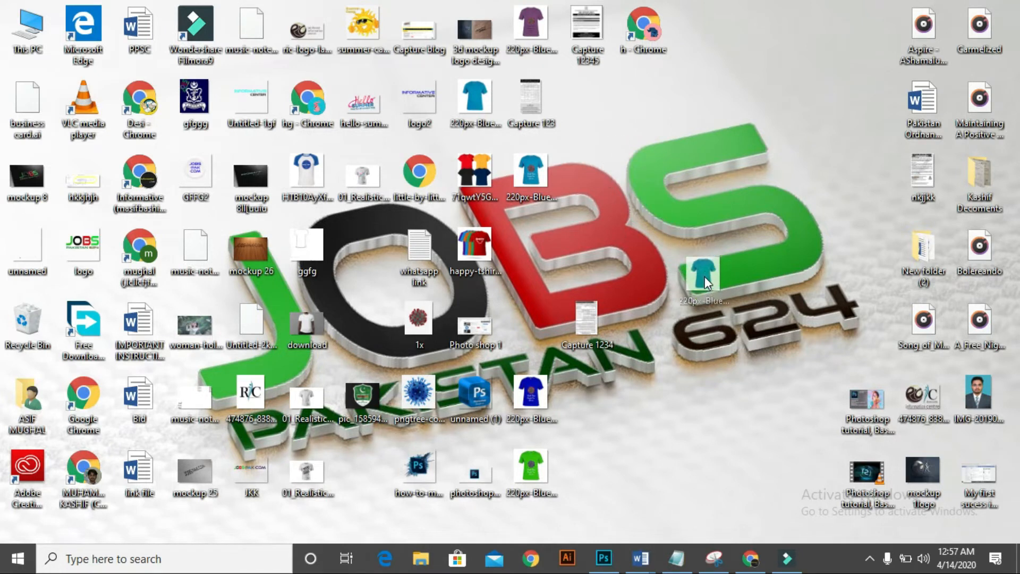
pyautogui.moveTo(709, 345); pyautogui.dragTo(464, 339)
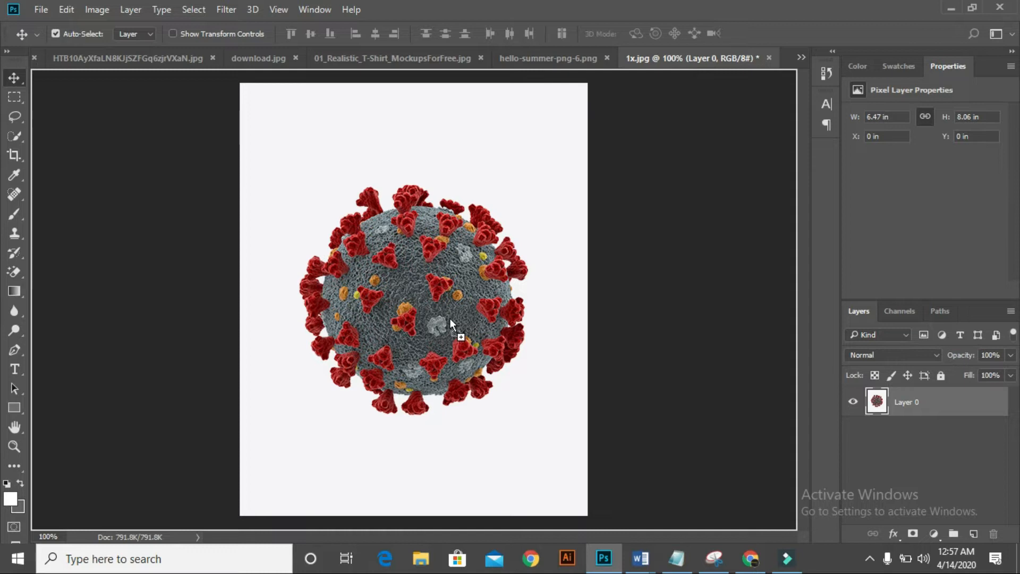
pyautogui.moveTo(450, 318); pyautogui.dragTo(435, 285)
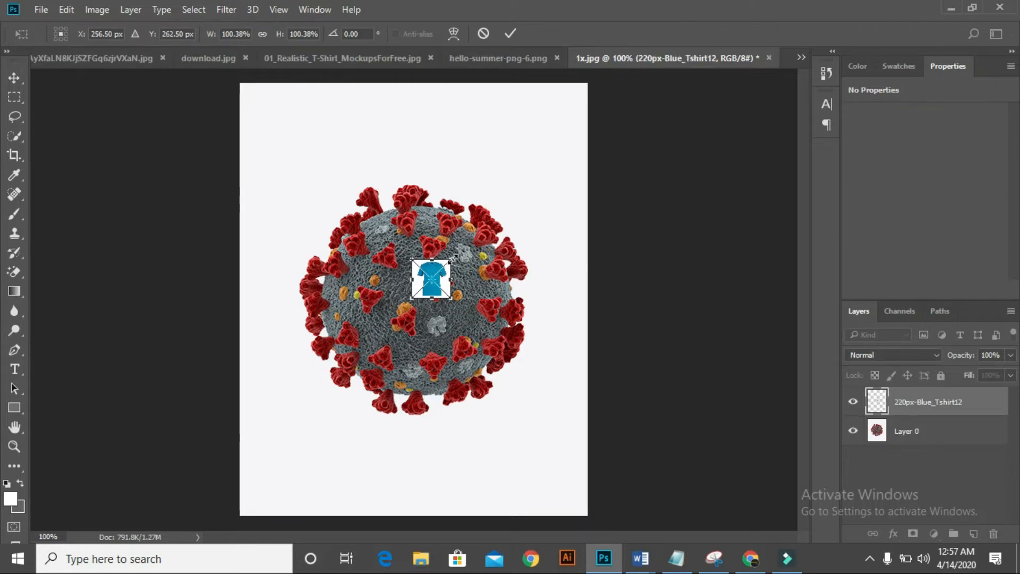
pyautogui.moveTo(451, 260); pyautogui.dragTo(549, 161)
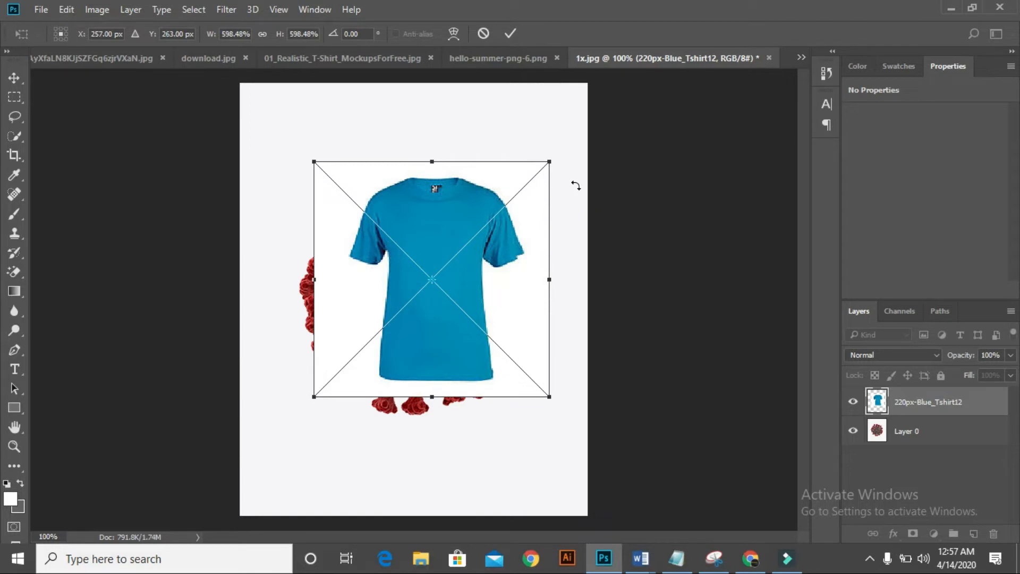
pyautogui.click(483, 35)
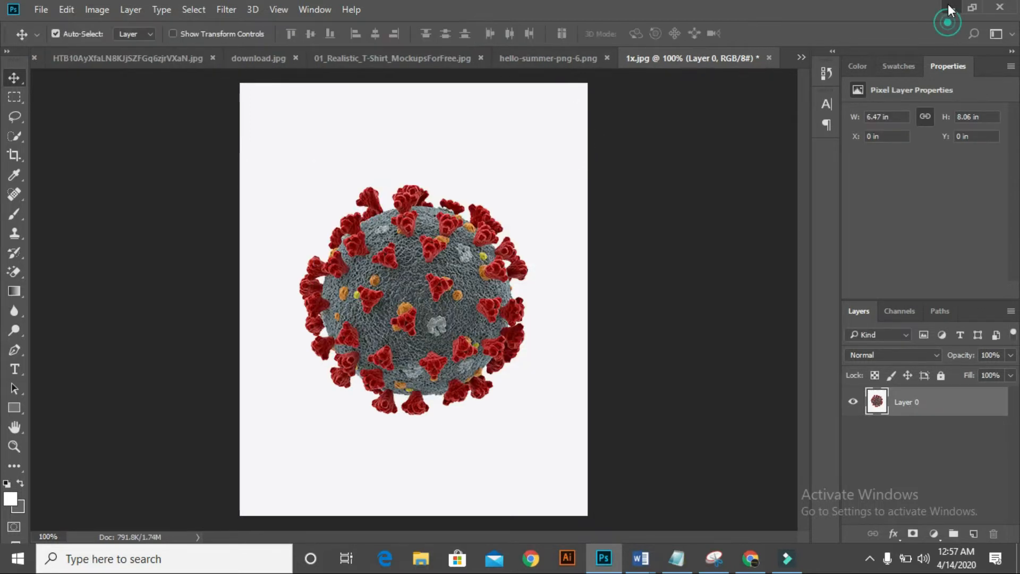
# Open the plain blue T-shirt image 220px-Blue_Tshirt12 from the desktop as a separate Photoshop document.
pyautogui.click(949, 8)
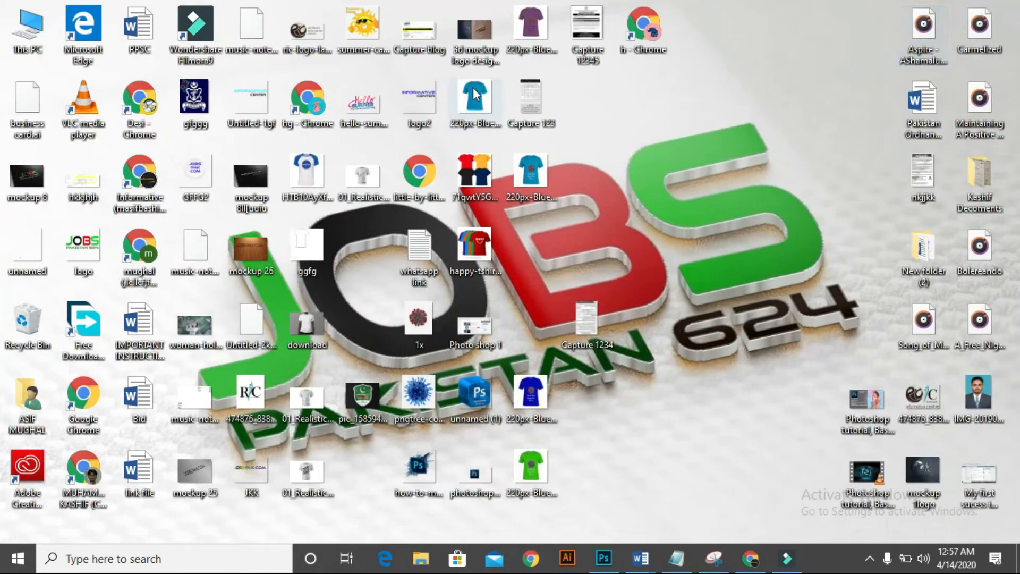
pyautogui.moveTo(478, 100); pyautogui.dragTo(607, 431)
pyautogui.moveTo(637, 187); pyautogui.dragTo(553, 2)
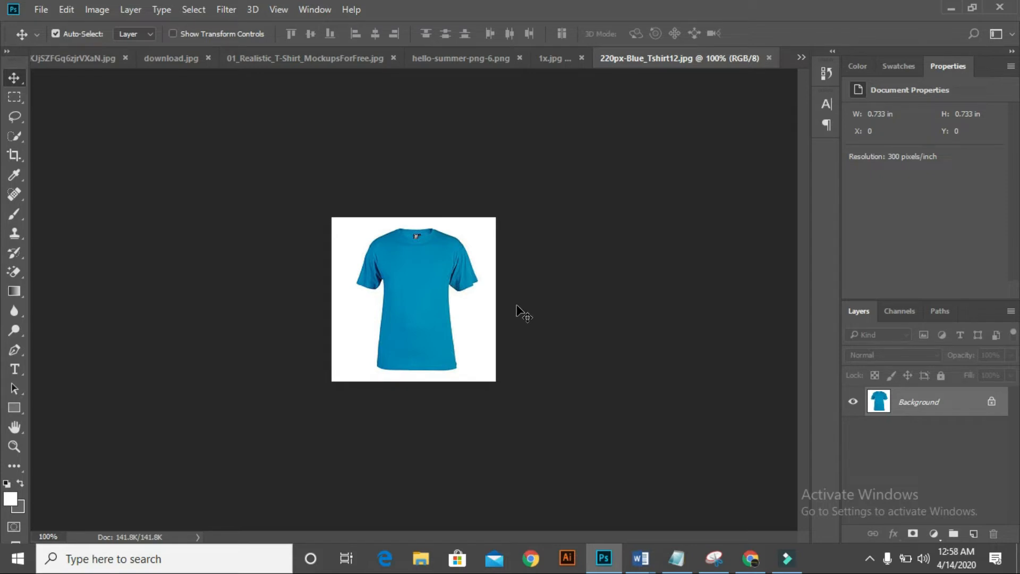
pyautogui.click(429, 60)
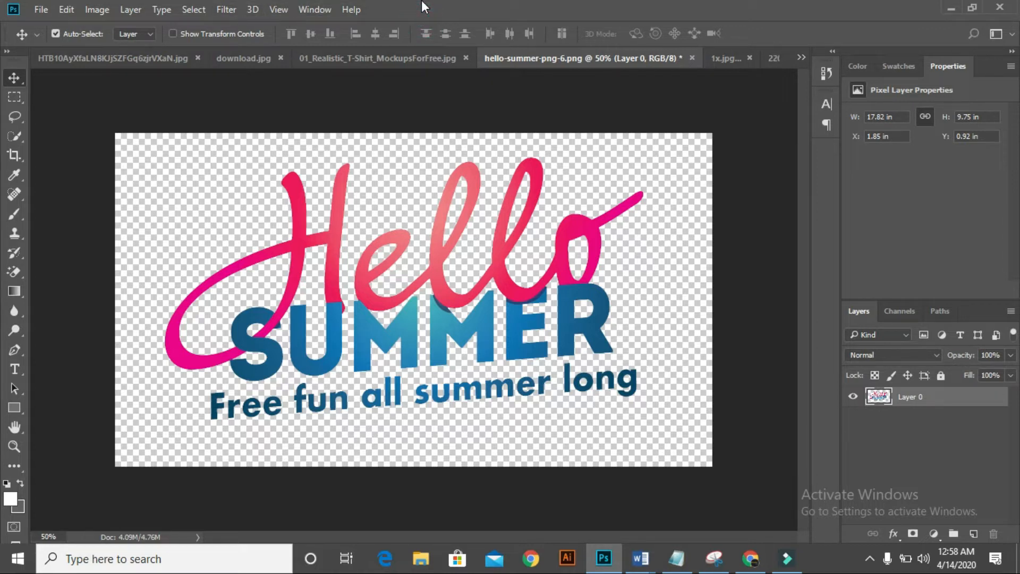
pyautogui.click(722, 57)
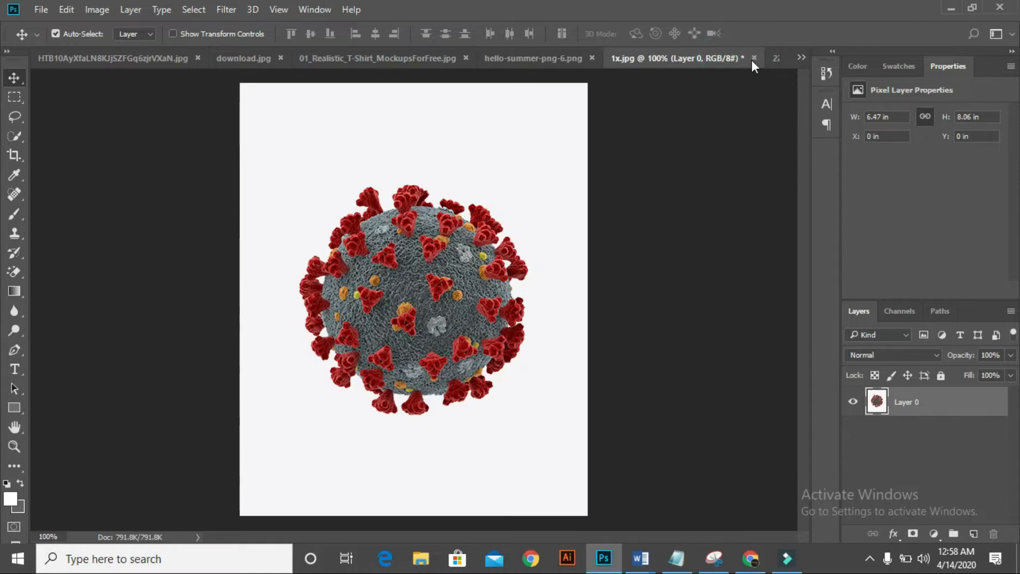
pyautogui.click(770, 59)
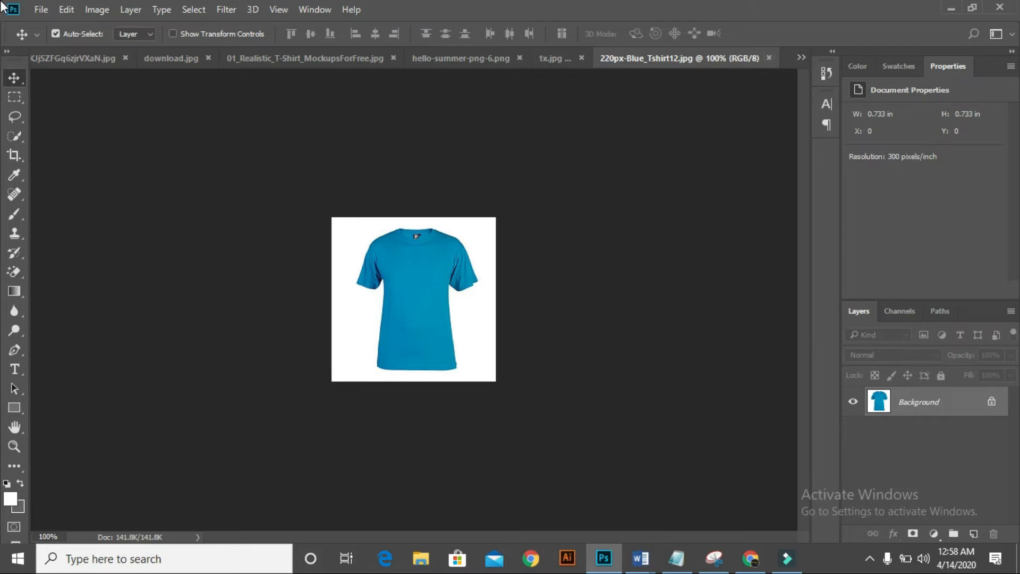
pyautogui.click(41, 10)
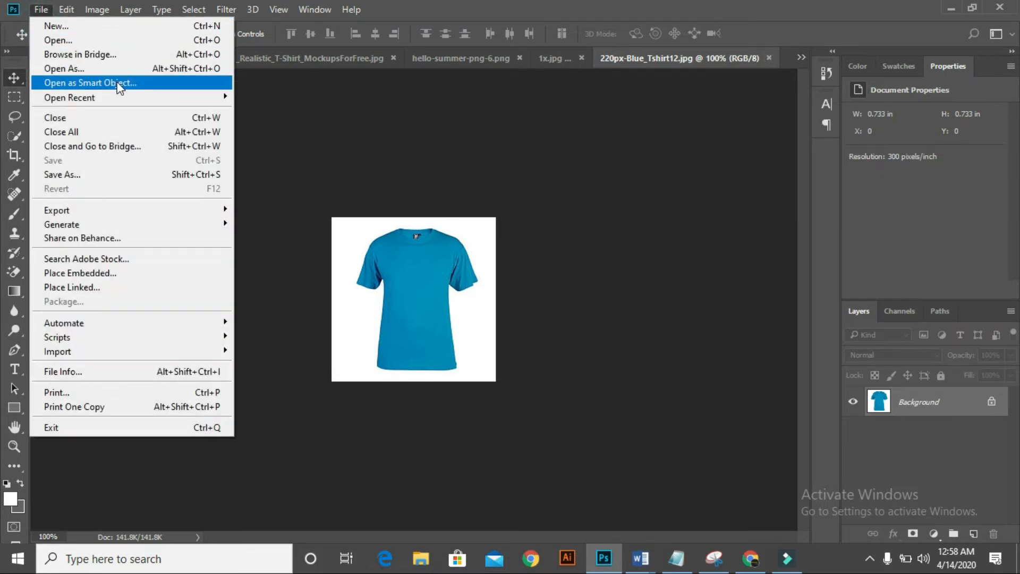
pyautogui.click(404, 171)
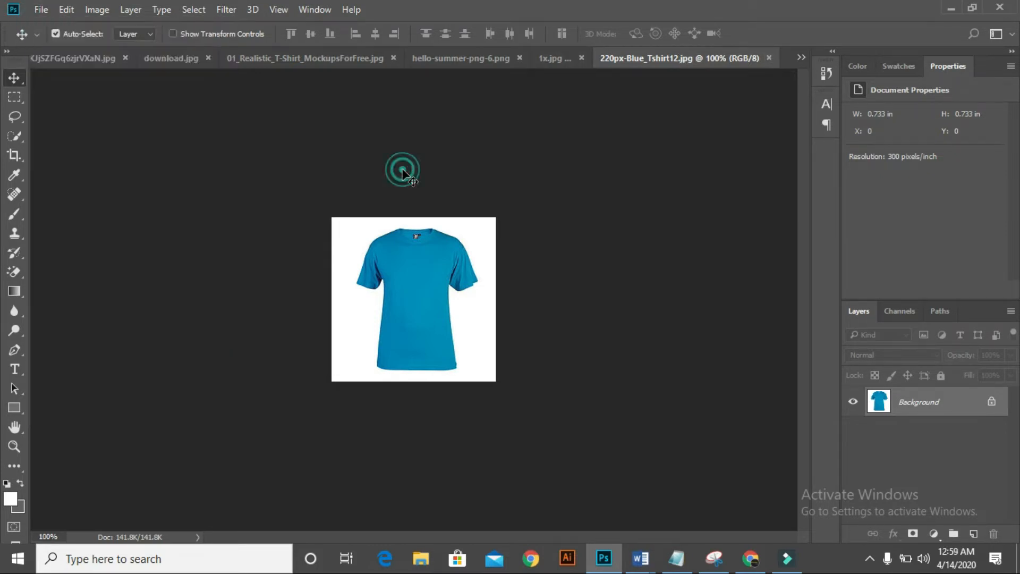
# Unlock the Background layer of the blue T-shirt document and activate the Move tool.
pyautogui.click(991, 403)
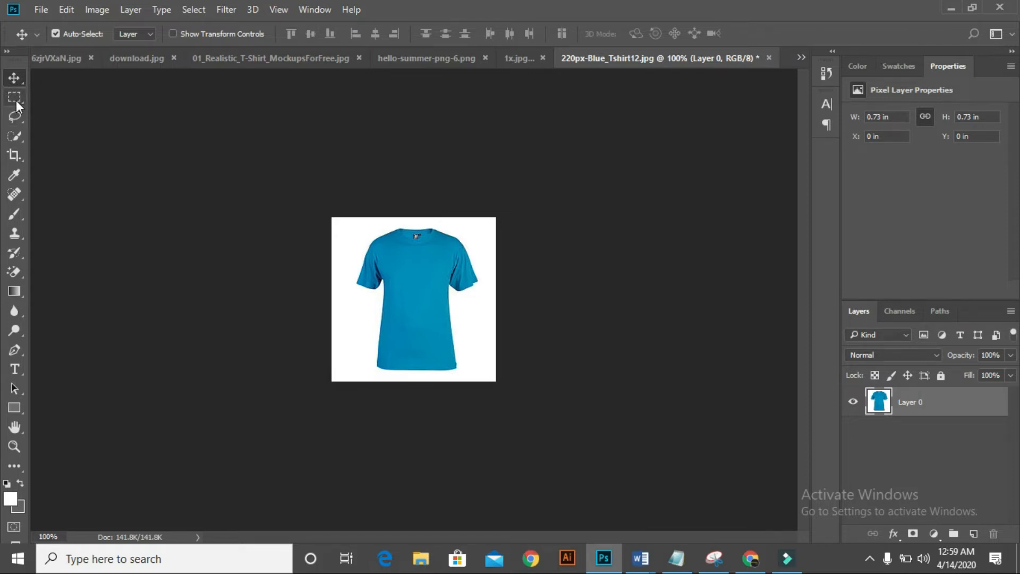
pyautogui.click(14, 79)
pyautogui.click(415, 64)
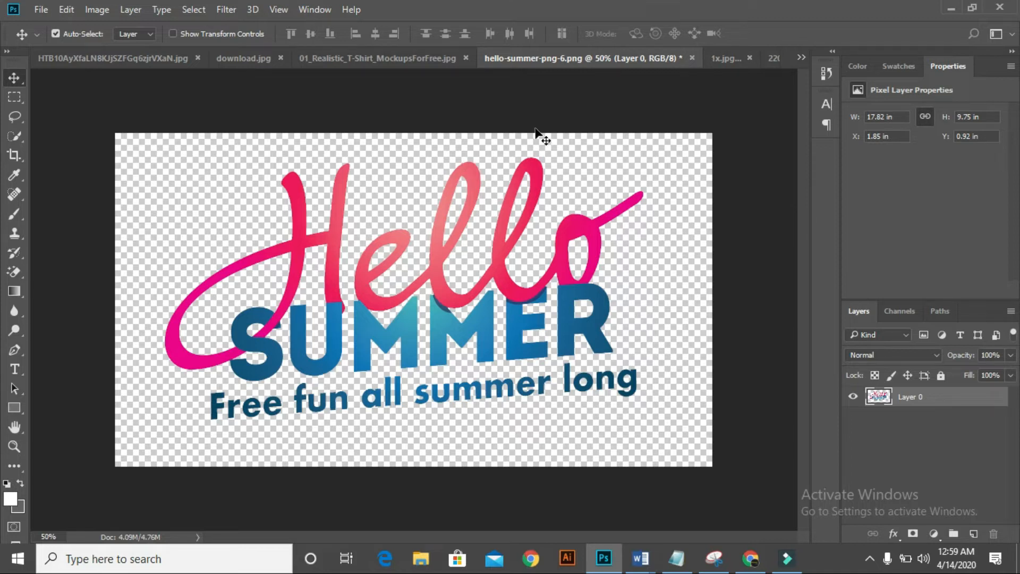
pyautogui.click(735, 60)
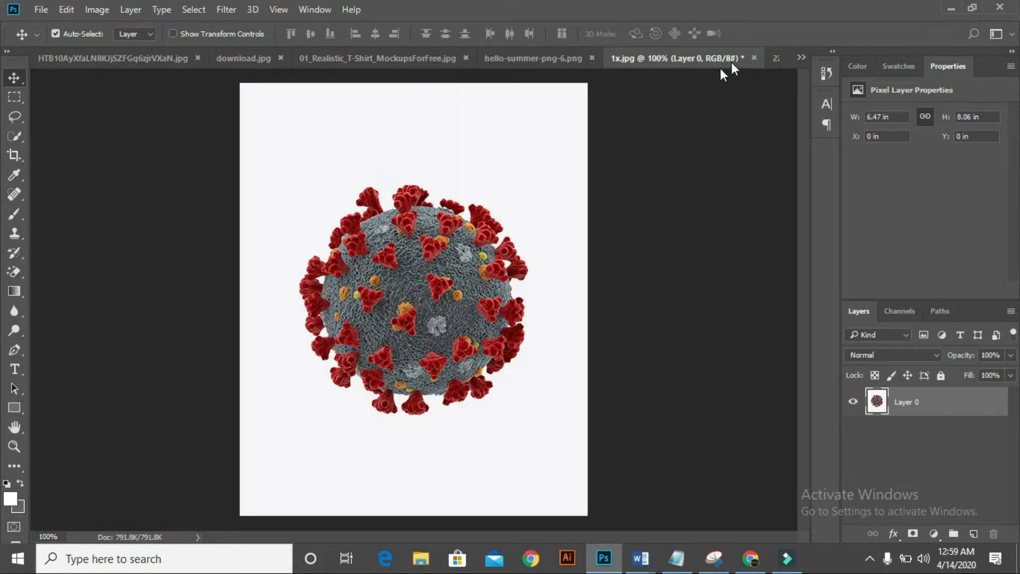
pyautogui.click(774, 57)
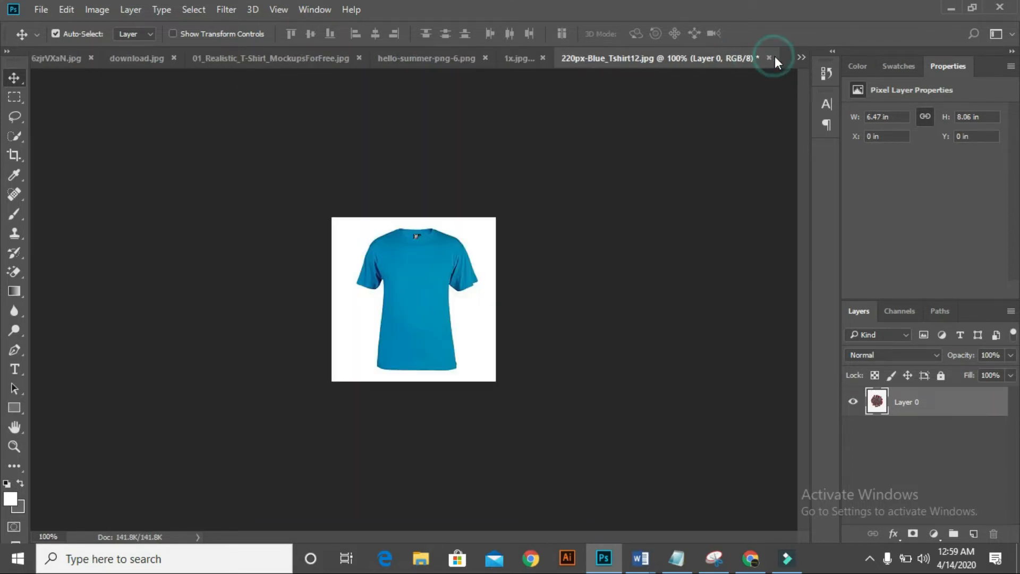
# Copy the blue T-shirt layer into the 01_Realistic_T-Shirt_MockupsForFree.jpg document with the Move tool and place it beside the grey shirt.
pyautogui.click(14, 78)
pyautogui.moveTo(423, 270)
pyautogui.mouseDown()
pyautogui.moveTo(395, 292)
pyautogui.moveTo(368, 289)
pyautogui.moveTo(345, 256)
pyautogui.moveTo(340, 195)
pyautogui.moveTo(425, 273)
pyautogui.moveTo(482, 270)
pyautogui.moveTo(519, 209)
pyautogui.moveTo(471, 294)
pyautogui.moveTo(342, 321)
pyautogui.moveTo(318, 301)
pyautogui.moveTo(425, 270)
pyautogui.mouseUp()
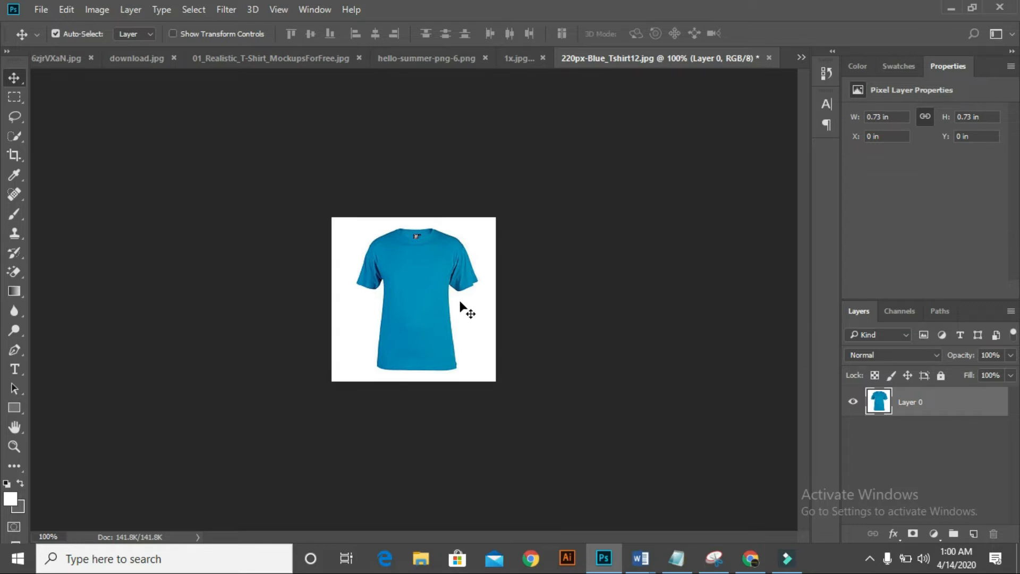
pyautogui.moveTo(431, 269)
pyautogui.mouseDown()
pyautogui.moveTo(359, 371)
pyautogui.moveTo(271, 438)
pyautogui.moveTo(155, 327)
pyautogui.moveTo(134, 264)
pyautogui.moveTo(262, 201)
pyautogui.moveTo(374, 193)
pyautogui.moveTo(418, 234)
pyautogui.moveTo(441, 284)
pyautogui.moveTo(425, 266)
pyautogui.moveTo(425, 282)
pyautogui.moveTo(436, 276)
pyautogui.mouseUp()
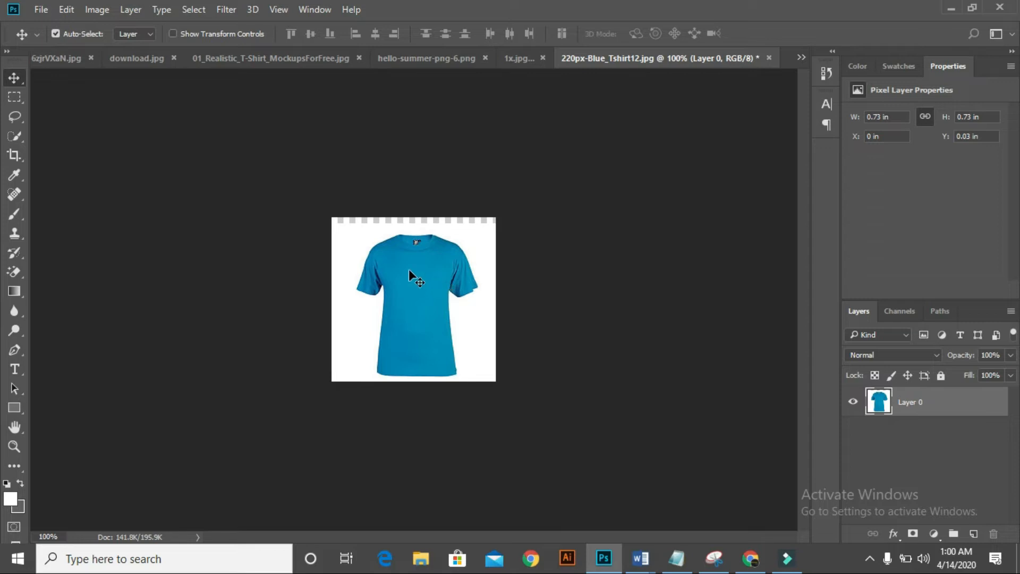
pyautogui.moveTo(416, 285); pyautogui.dragTo(703, 71)
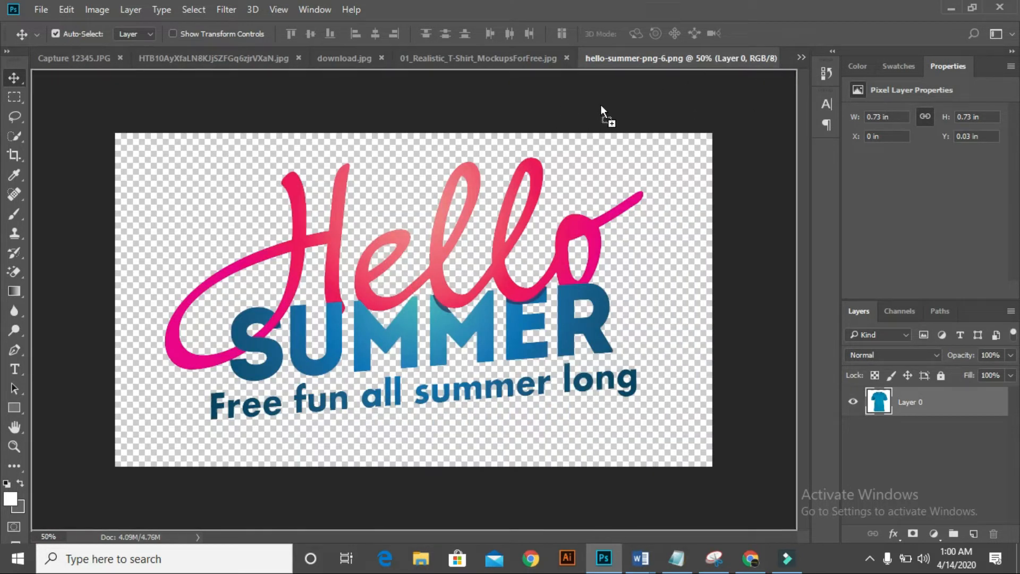
pyautogui.moveTo(525, 78); pyautogui.dragTo(471, 55)
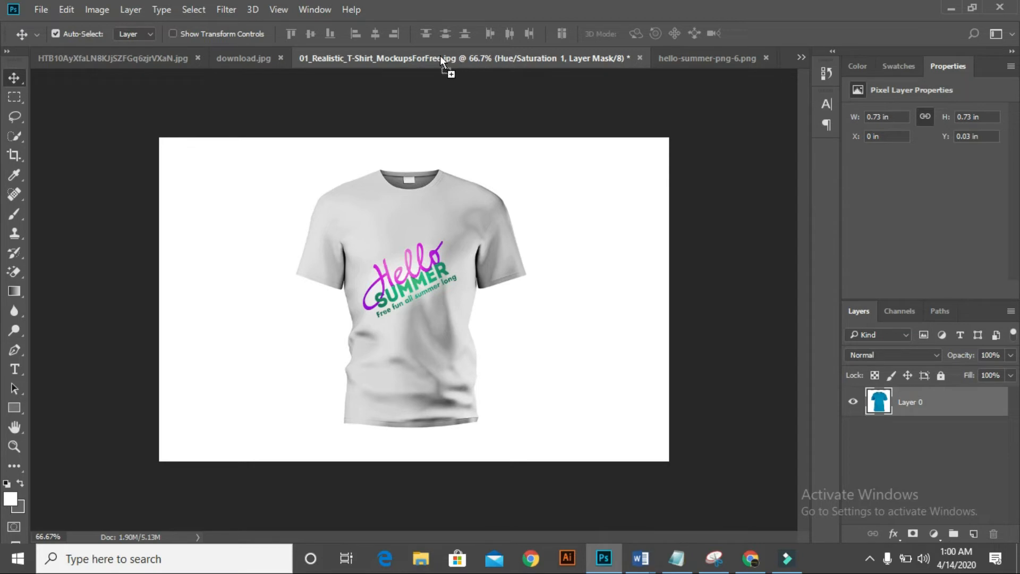
pyautogui.moveTo(398, 59); pyautogui.dragTo(273, 171)
pyautogui.moveTo(218, 186); pyautogui.dragTo(238, 287)
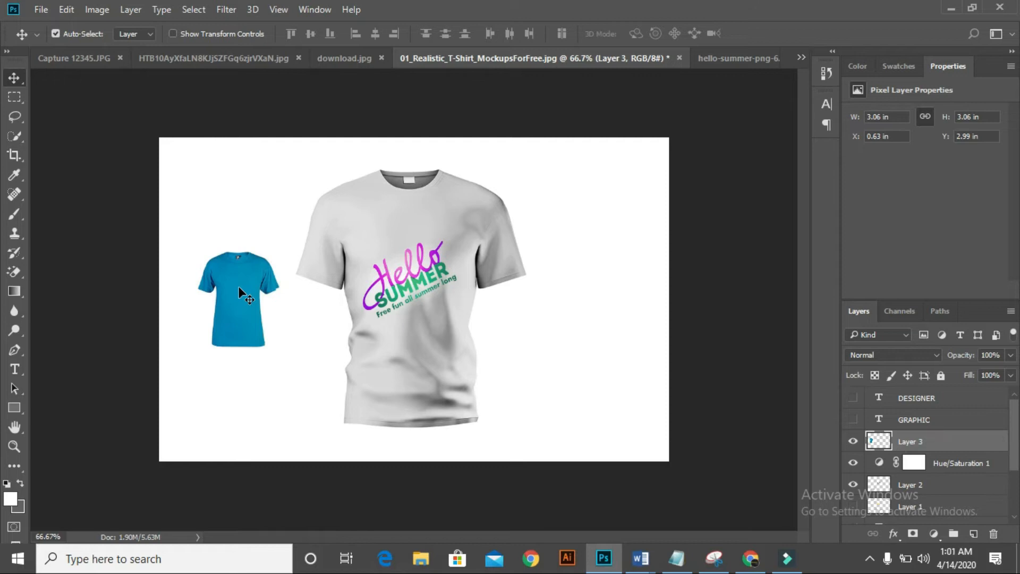
# Scale the blue T-shirt on Layer 3 to 285.91% with Free Transform and place it over the grey shirt.
pyautogui.press('ctrl')
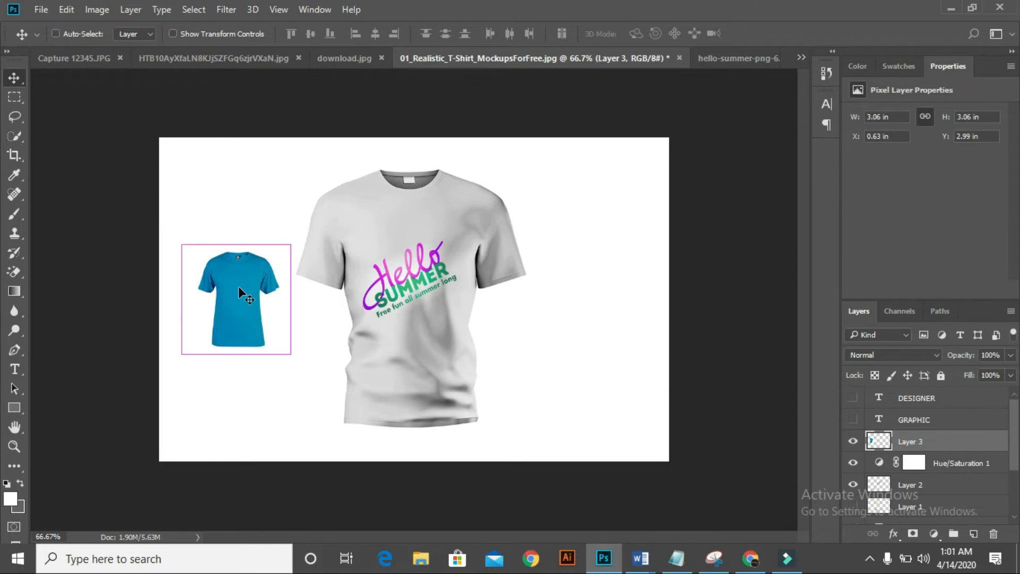
pyautogui.hotkey('ctrl', 't')
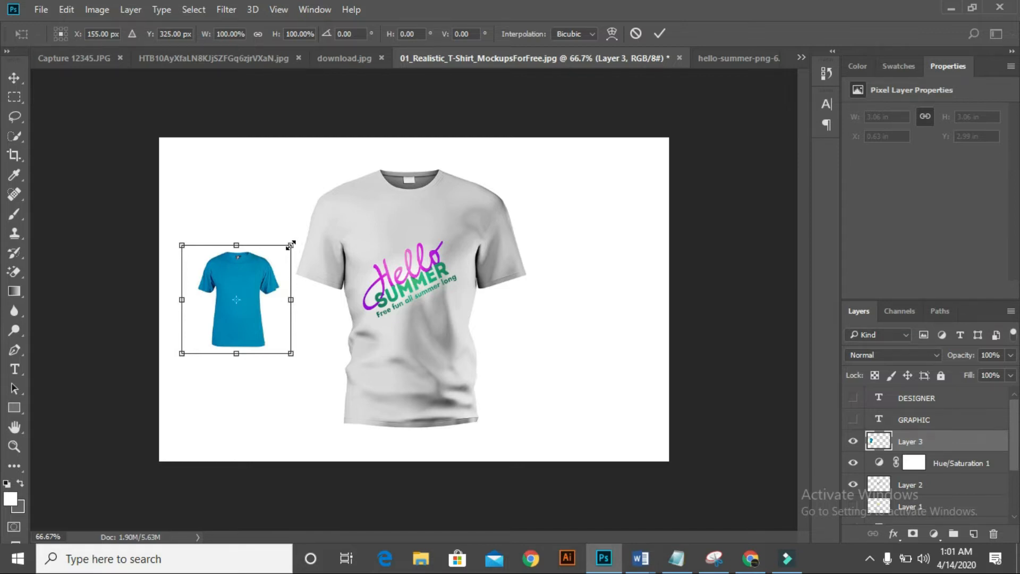
pyautogui.moveTo(291, 245); pyautogui.dragTo(521, 173)
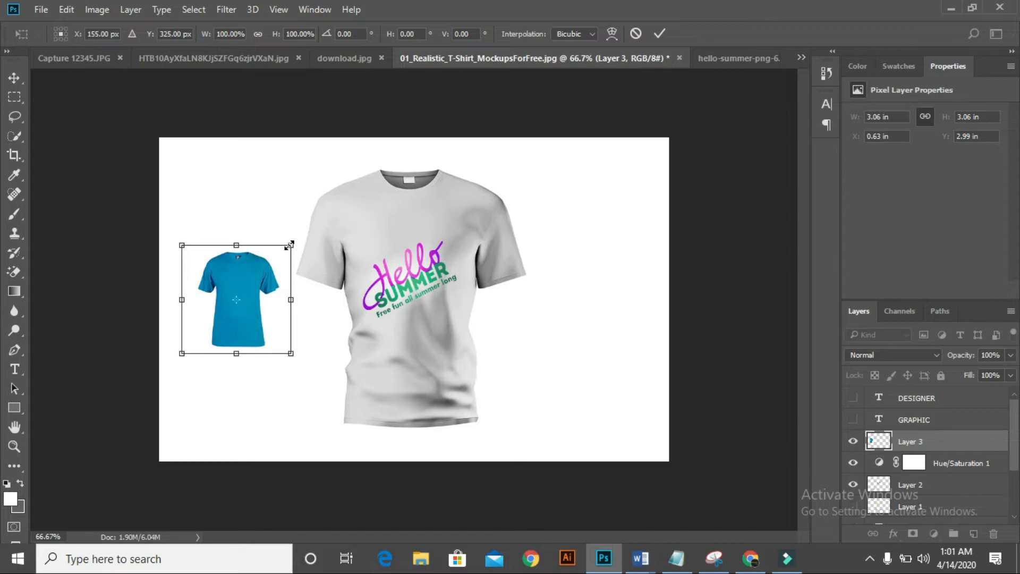
pyautogui.moveTo(290, 245); pyautogui.dragTo(422, 175)
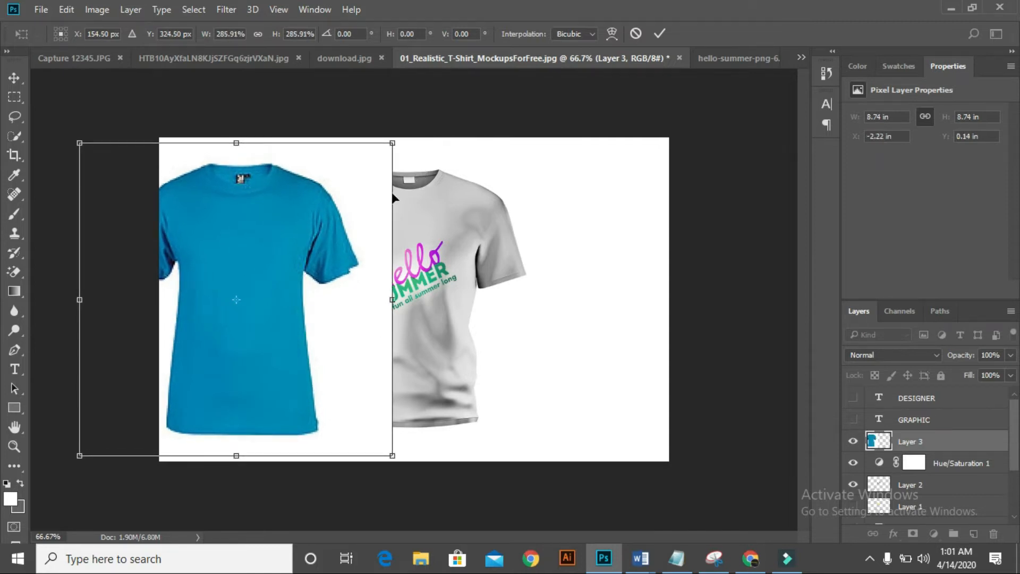
pyautogui.moveTo(291, 224); pyautogui.dragTo(410, 218)
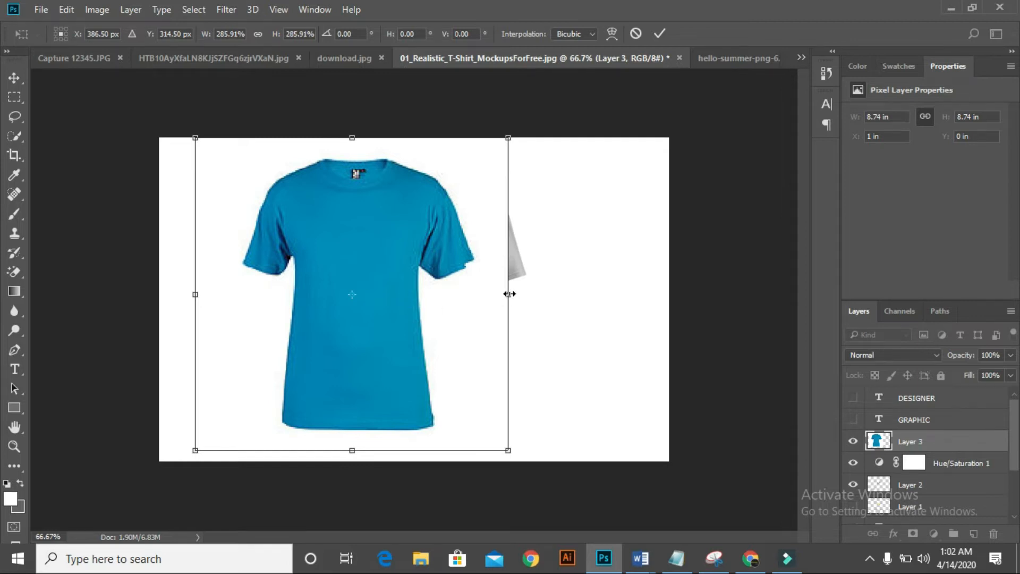
# Stretch the blue T-shirt to 345.91% width and 282.27% height, and apply the transform.
pyautogui.moveTo(509, 294); pyautogui.dragTo(541, 295)
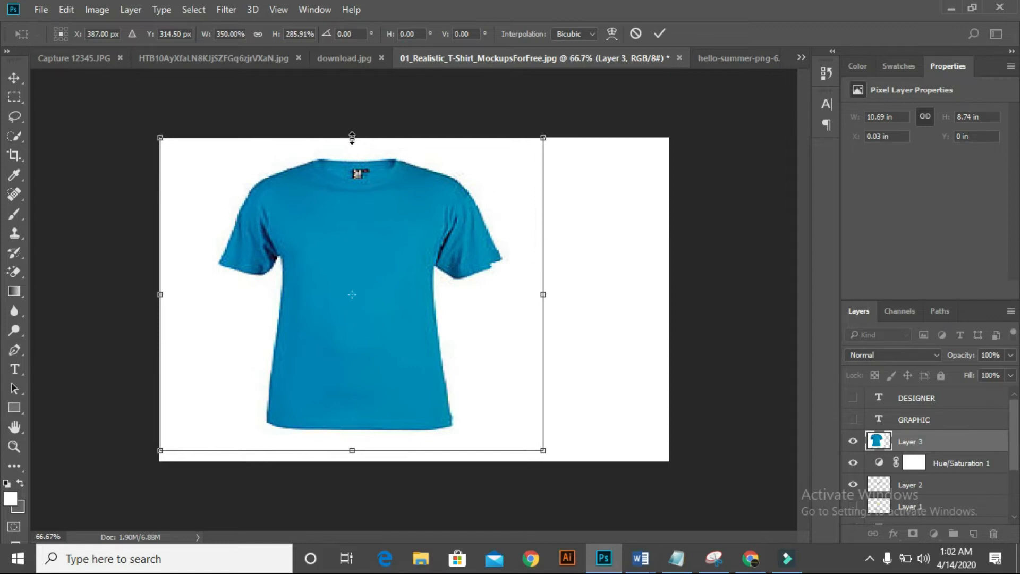
pyautogui.moveTo(354, 139)
pyautogui.mouseDown()
pyautogui.moveTo(348, 23)
pyautogui.moveTo(352, 137)
pyautogui.mouseUp()
pyautogui.moveTo(543, 137)
pyautogui.mouseDown()
pyautogui.moveTo(669, 107)
pyautogui.moveTo(544, 143)
pyautogui.mouseUp()
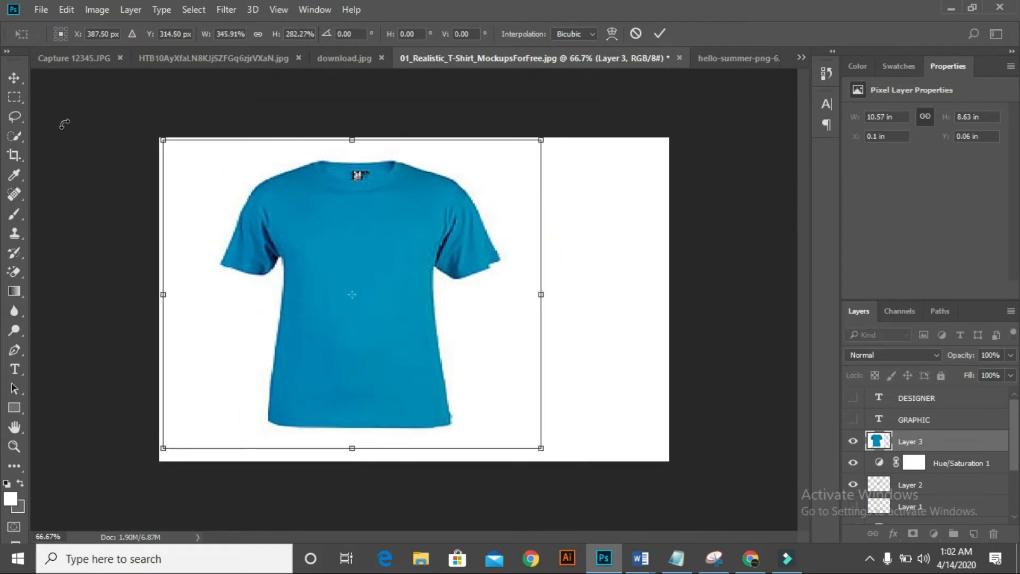
pyautogui.click(659, 35)
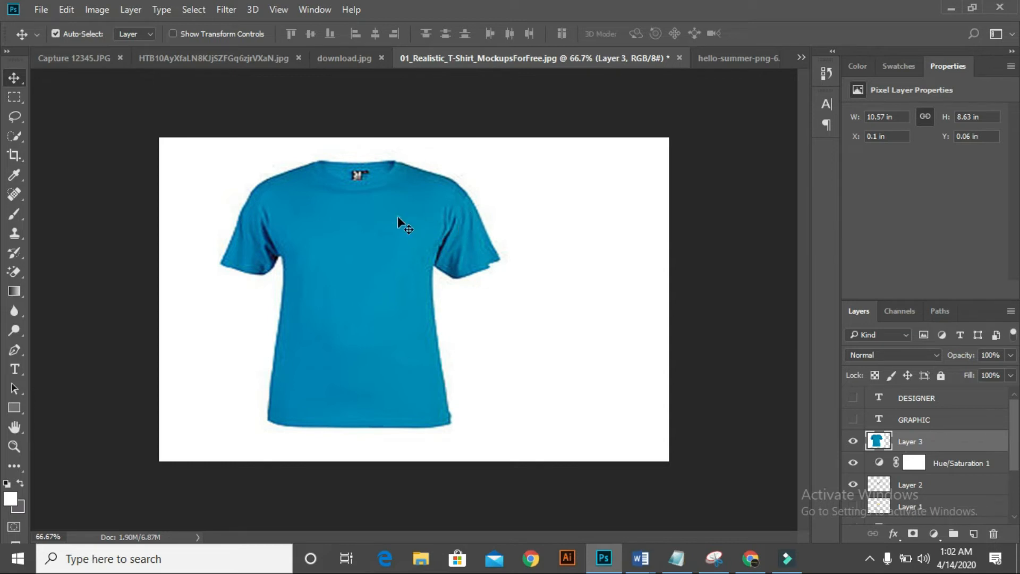
# Undo the Free Transform of the blue T-shirt.
pyautogui.press('ctrl')
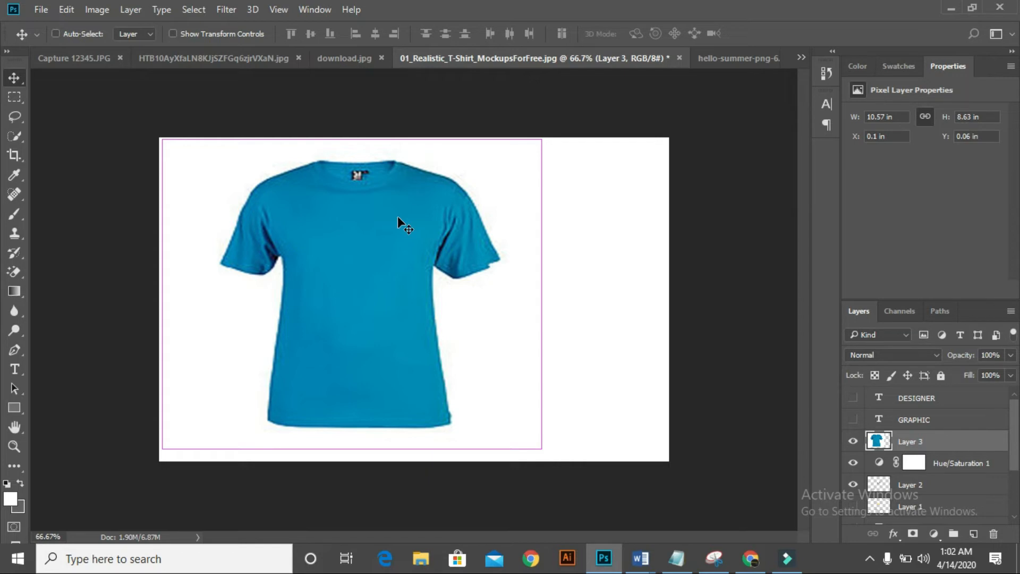
pyautogui.hotkey('ctrl', 'z')
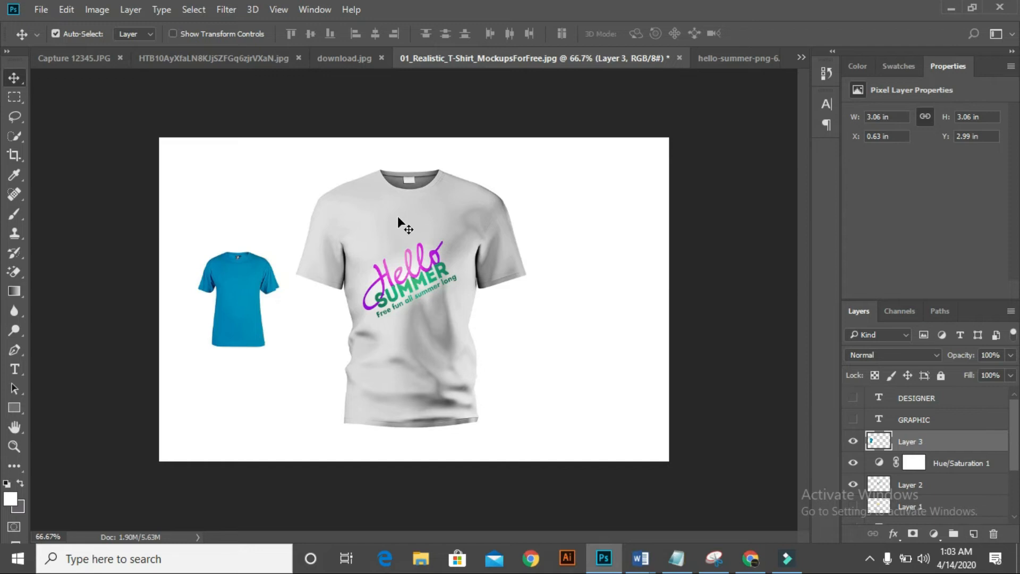
# Examine the Hello Summer print on the grey shirt at up to 600% magnification.
pyautogui.hotkey('ctrl', '+')
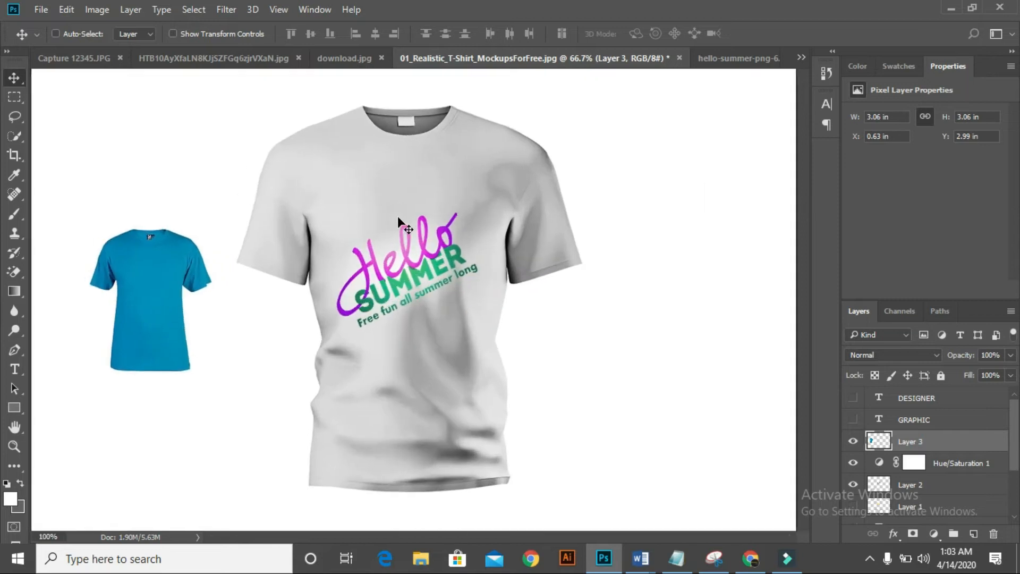
pyautogui.hotkey('ctrl', '+')
pyautogui.hotkey('ctrl', '+')
pyautogui.hotkey('ctrl', '+')
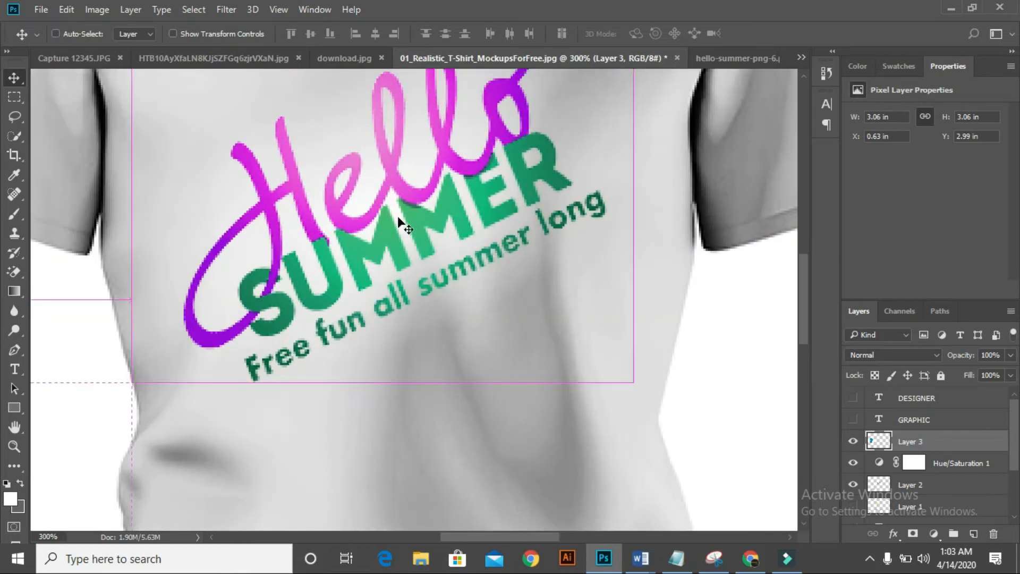
pyautogui.hotkey('ctrl', '+')
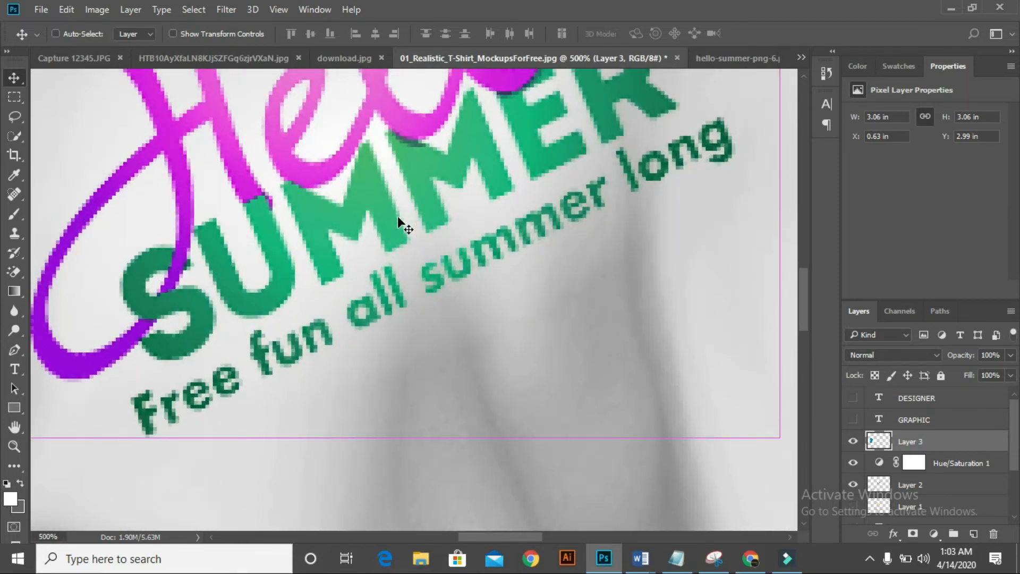
pyautogui.hotkey('ctrl', '+')
pyautogui.press('ctrl')
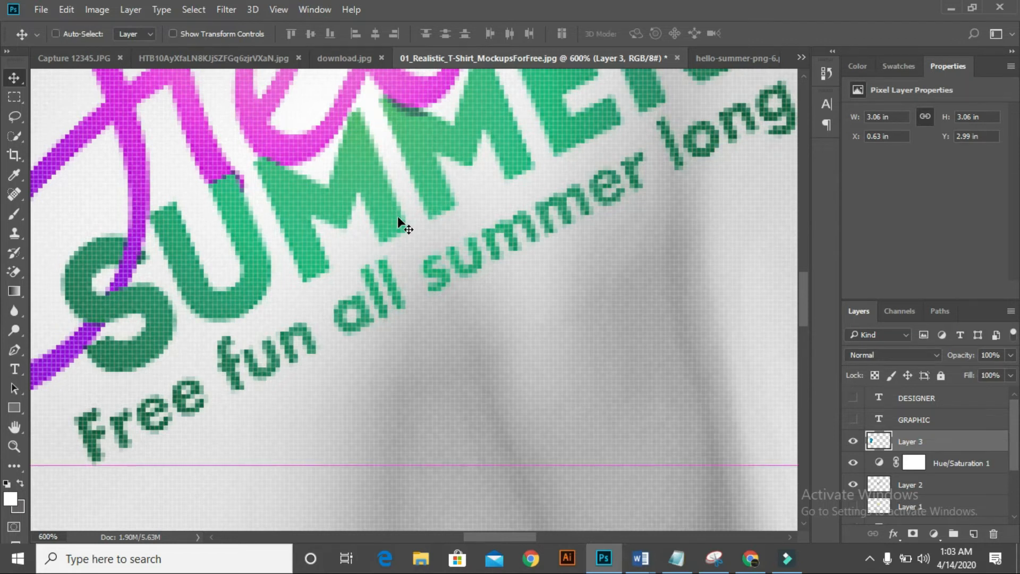
# View the whole mockup at 33.33% magnification, and return the view to 66.67%.
pyautogui.hotkey('ctrl', '-')
pyautogui.hotkey('ctrl', '-')
pyautogui.hotkey('ctrl', '-')
pyautogui.hotkey('ctrl', '-')
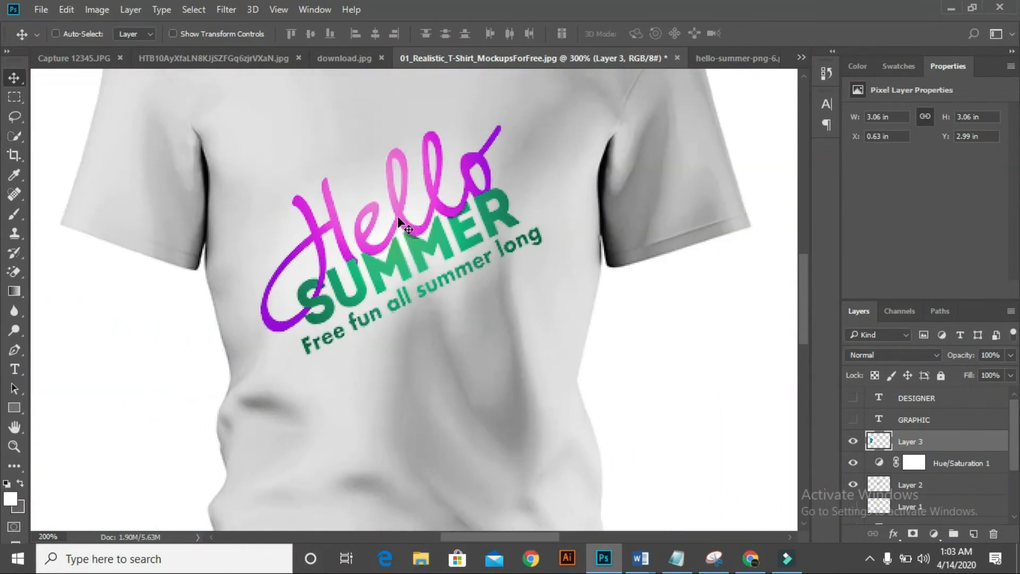
pyautogui.hotkey('ctrl', '-')
pyautogui.hotkey('ctrl', '-')
pyautogui.hotkey('ctrl', '-')
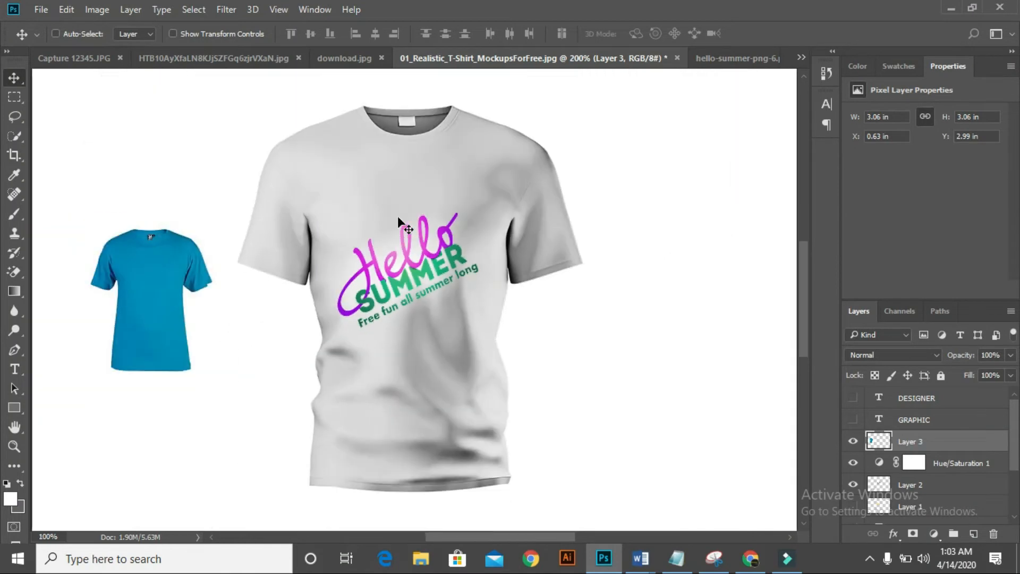
pyautogui.hotkey('ctrl', '-')
pyautogui.hotkey('ctrl', '-')
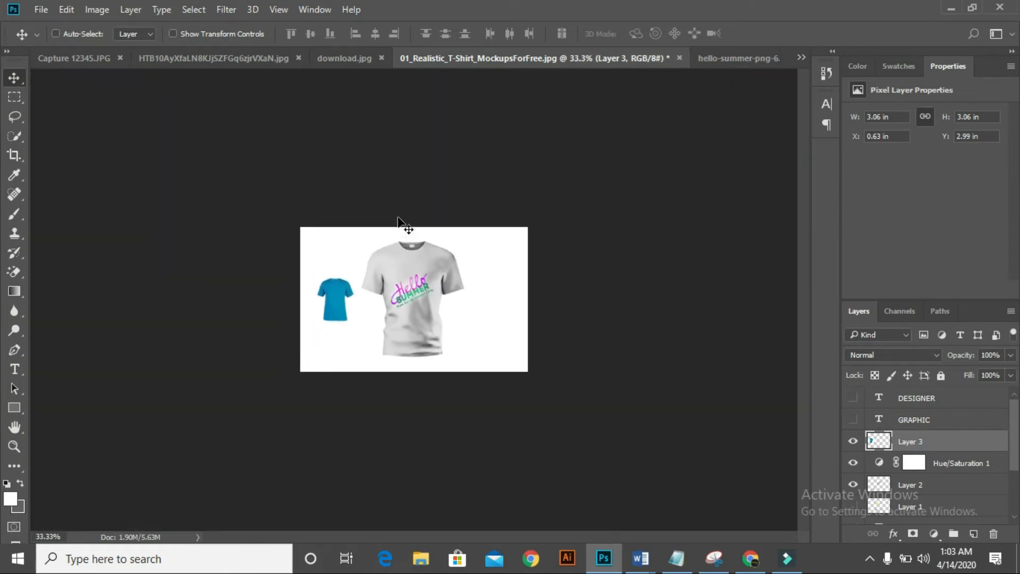
pyautogui.hotkey('ctrl', '+')
pyautogui.hotkey('ctrl', '+')
pyautogui.hotkey('ctrl', '+')
pyautogui.hotkey('ctrl', '-')
pyautogui.hotkey('ctrl', '+')
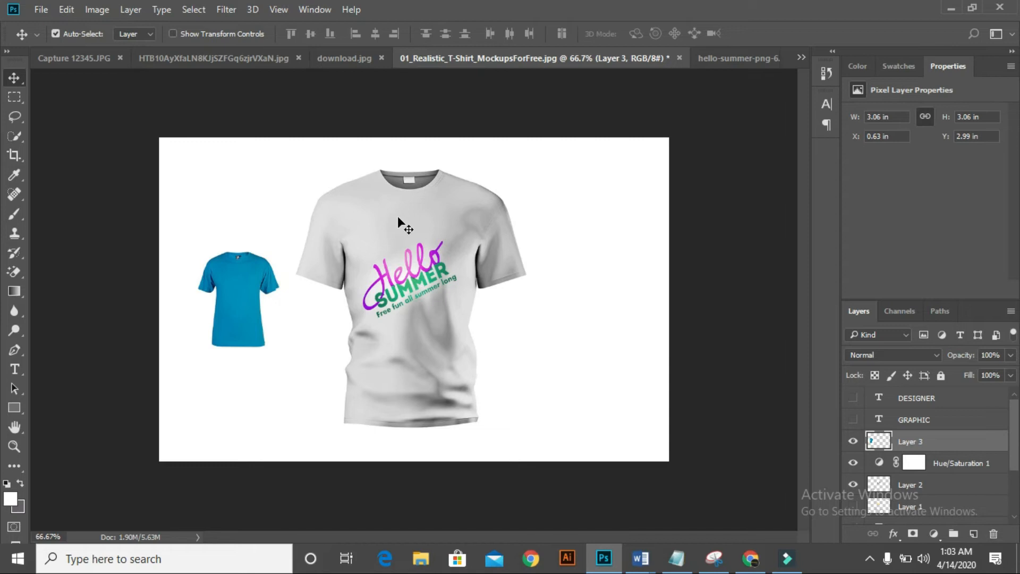
# Move the blue T-shirt up beside the grey shirt's sleeve, to X 0.46 in and Y 1.97 in.
pyautogui.press('ctrl')
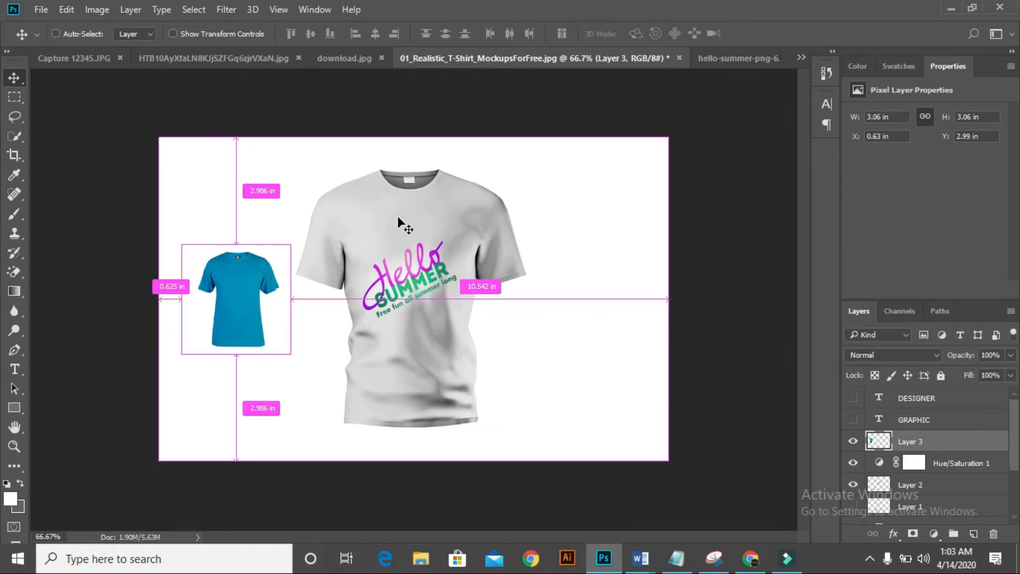
pyautogui.hotkey('ctrl', '0')
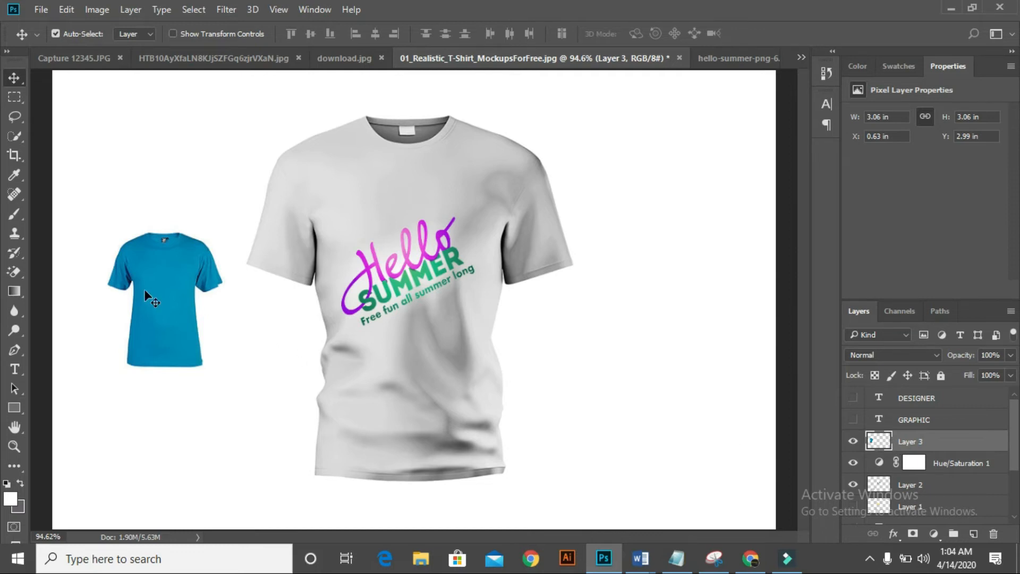
pyautogui.moveTo(152, 288); pyautogui.dragTo(144, 245)
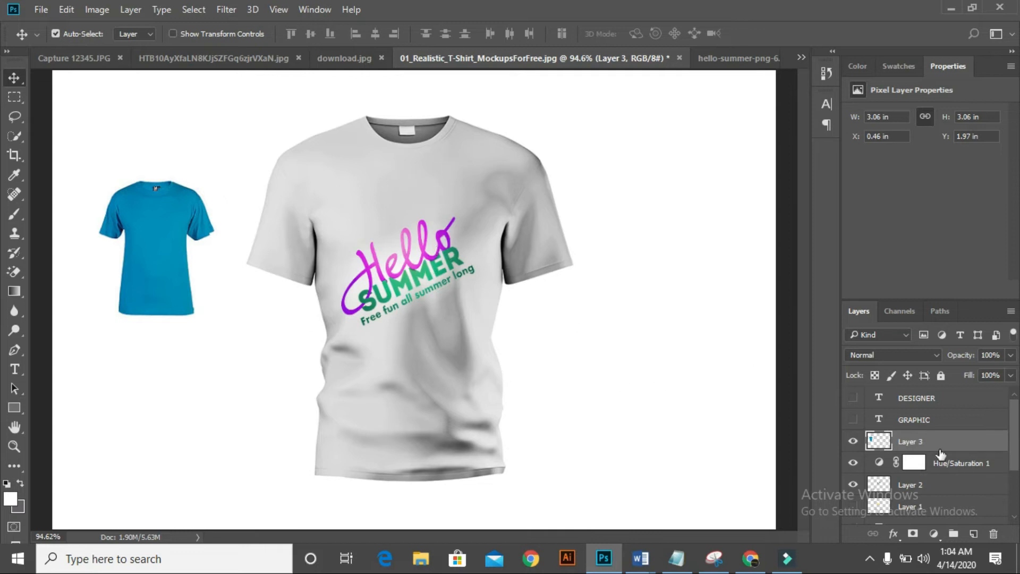
# Group the grey shirt's Layer 0 with the blue T-shirt's Layer 3.
pyautogui.scroll(-5, 1014, 449)
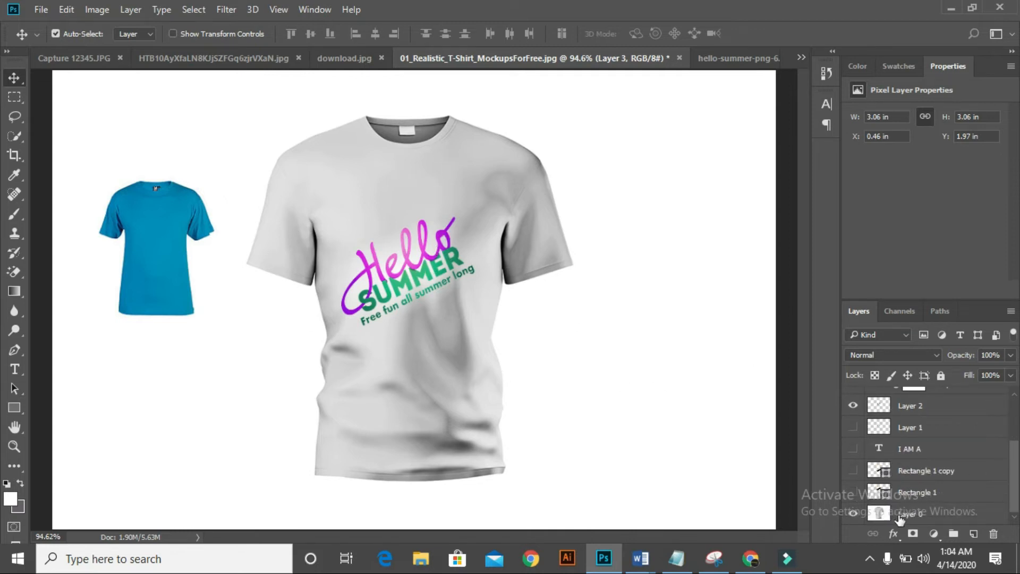
pyautogui.click(906, 514)
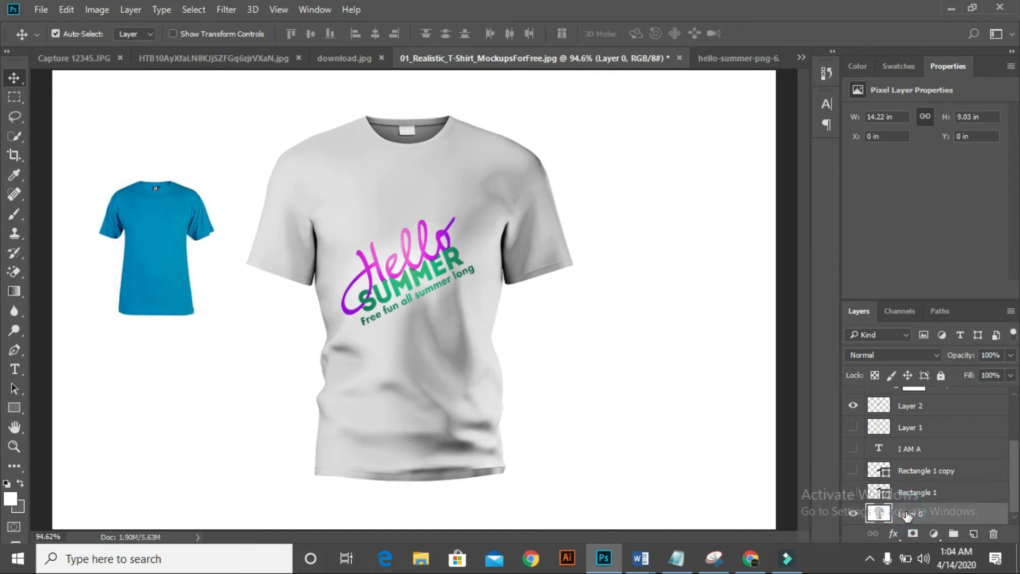
pyautogui.keyDown('ctrl'); pyautogui.click(909, 514); pyautogui.keyUp('ctrl')
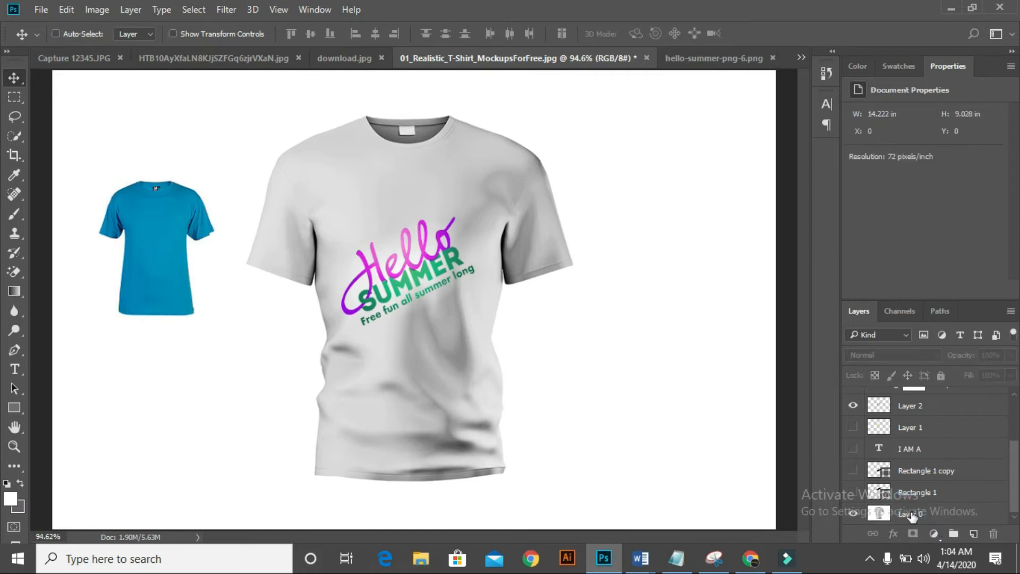
pyautogui.click(902, 514)
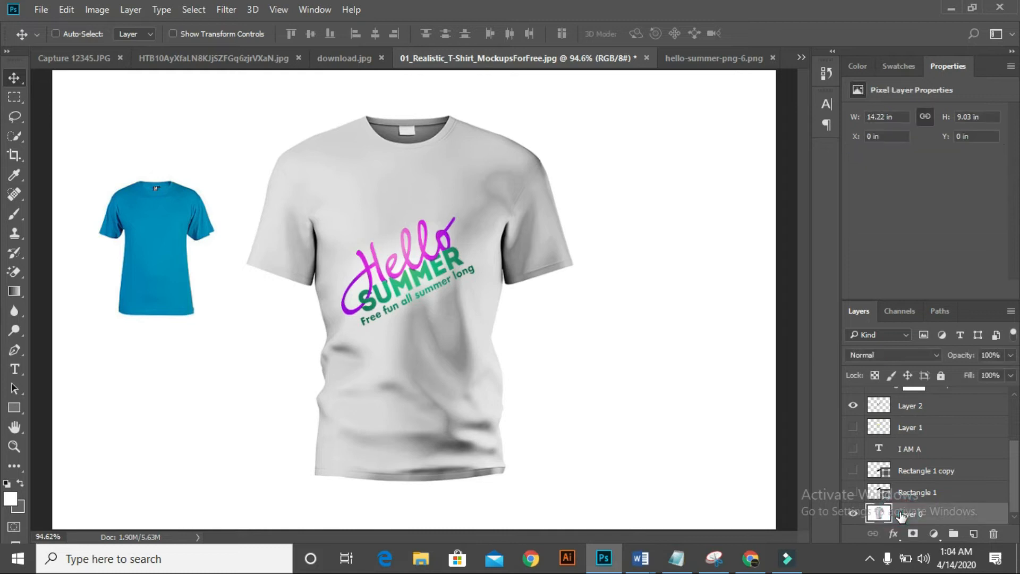
pyautogui.scroll(3, 901, 512)
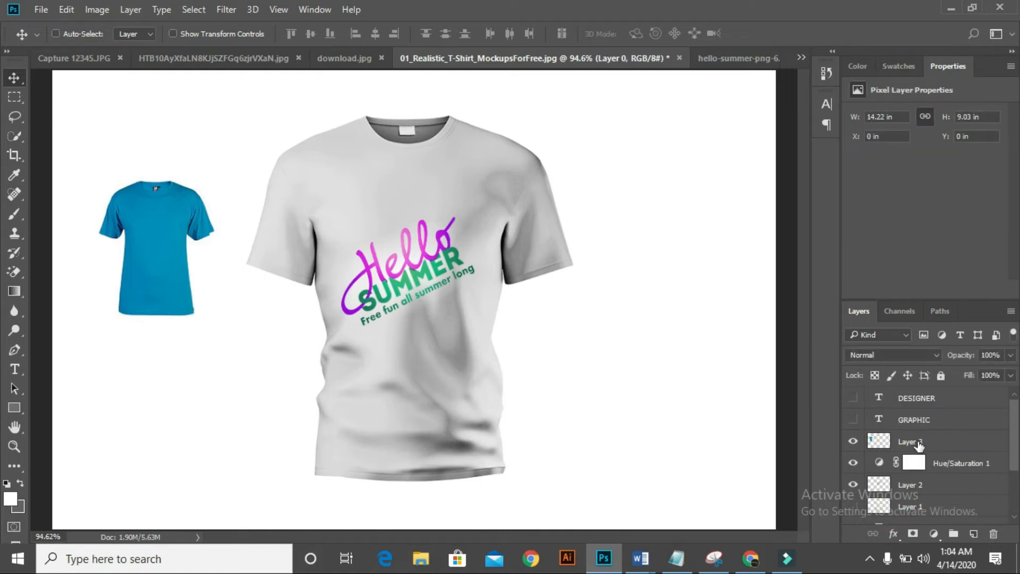
pyautogui.keyDown('ctrl'); pyautogui.click(918, 446); pyautogui.keyUp('ctrl')
pyautogui.press('ctrl')
pyautogui.press('ctrl')
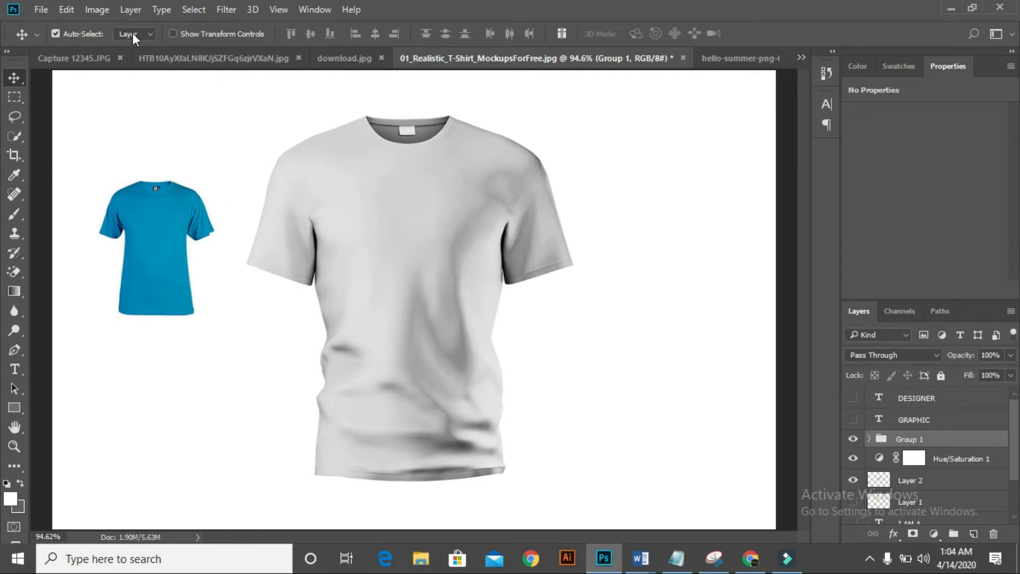
# Set the Move tool's Auto-Select to Group and try shifting both grouped shirts slightly to the left.
pyautogui.click(145, 35)
pyautogui.moveTo(345, 222)
pyautogui.mouseDown()
pyautogui.moveTo(381, 191)
pyautogui.moveTo(491, 214)
pyautogui.moveTo(334, 248)
pyautogui.moveTo(396, 215)
pyautogui.moveTo(307, 244)
pyautogui.moveTo(330, 188)
pyautogui.moveTo(397, 225)
pyautogui.moveTo(276, 216)
pyautogui.moveTo(396, 205)
pyautogui.moveTo(360, 245)
pyautogui.moveTo(355, 223)
pyautogui.moveTo(330, 221)
pyautogui.mouseUp()
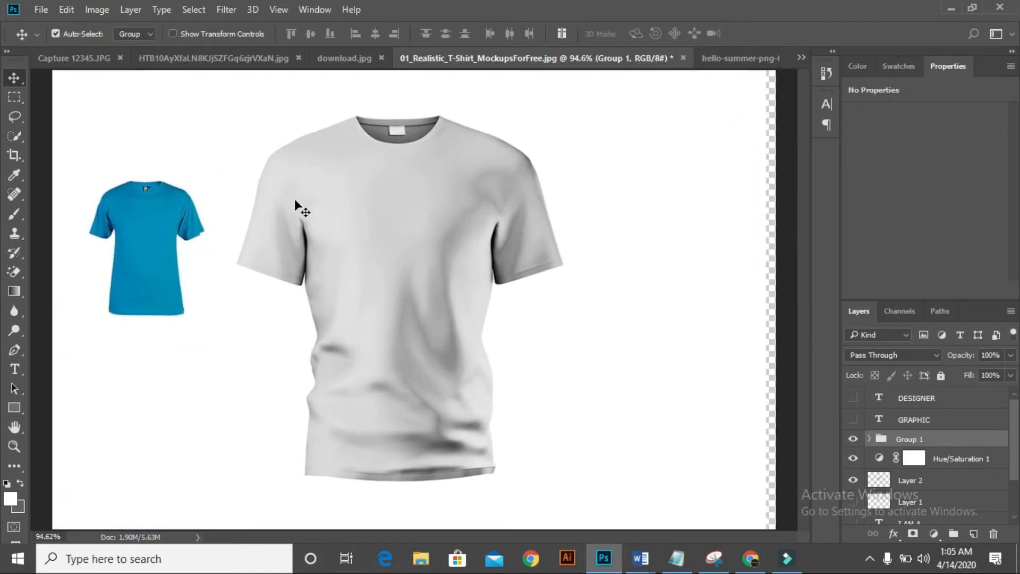
pyautogui.hotkey('ctrl', 'z')
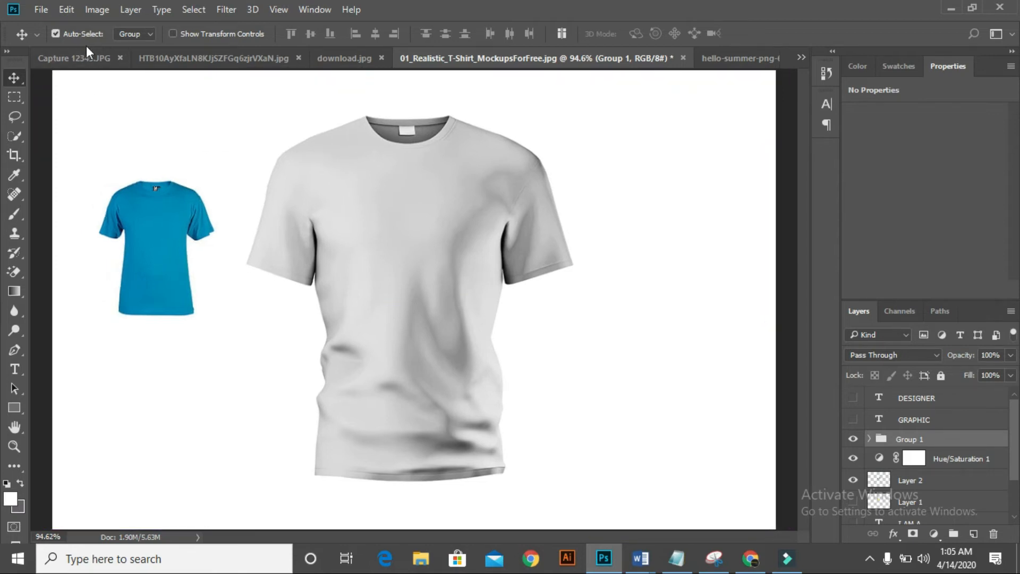
# Set the Move tool's Auto-Select target back to Layer.
pyautogui.click(148, 35)
pyautogui.click(142, 53)
pyautogui.click(149, 34)
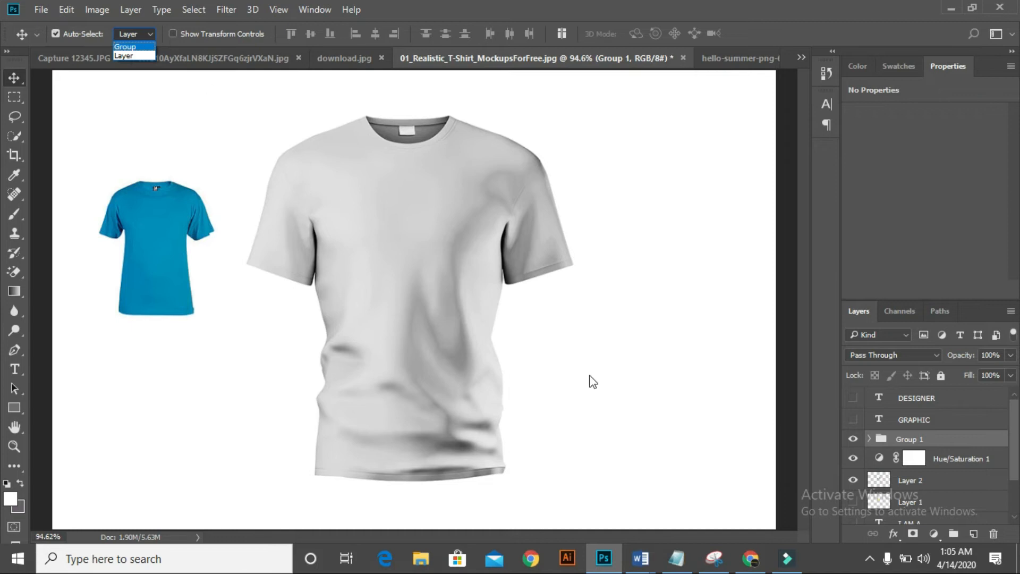
# Group Group 1, Layer 2, Layer 1, the I AM A text layer, Rectangle 1 copy and Rectangle 1 together.
pyautogui.scroll(-2, 951, 468)
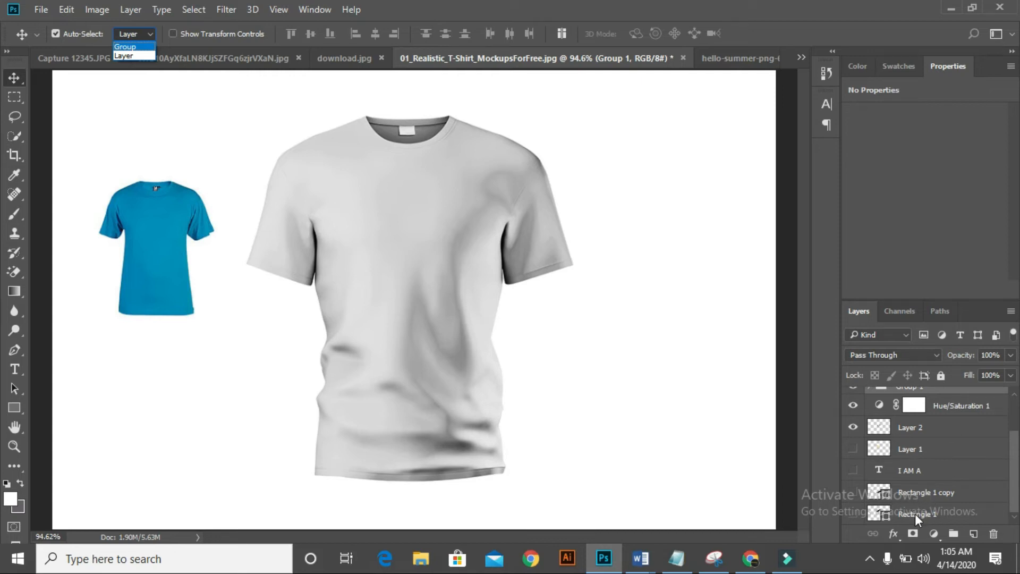
pyautogui.press('ctrl')
pyautogui.click(920, 515)
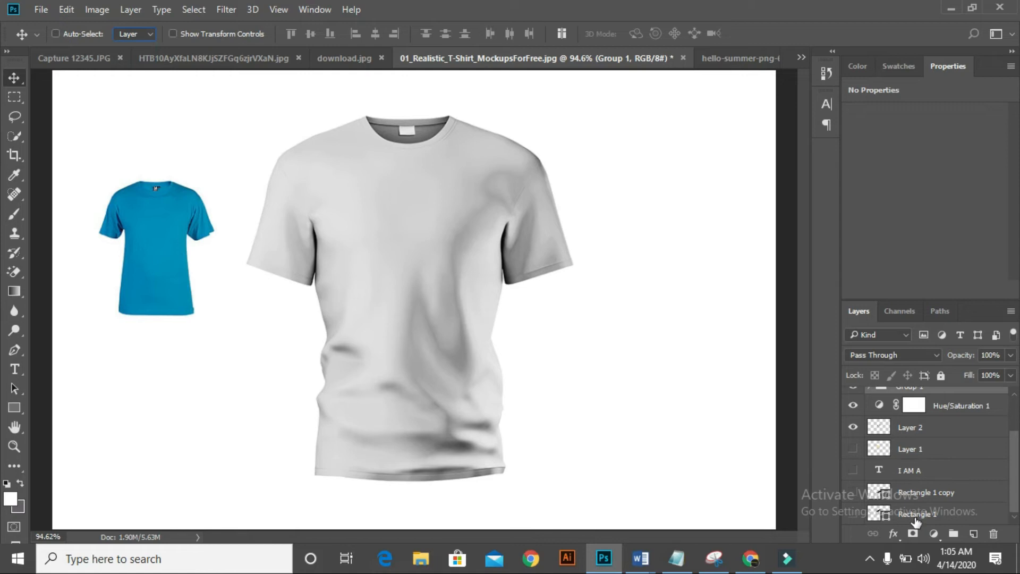
pyautogui.click(909, 514)
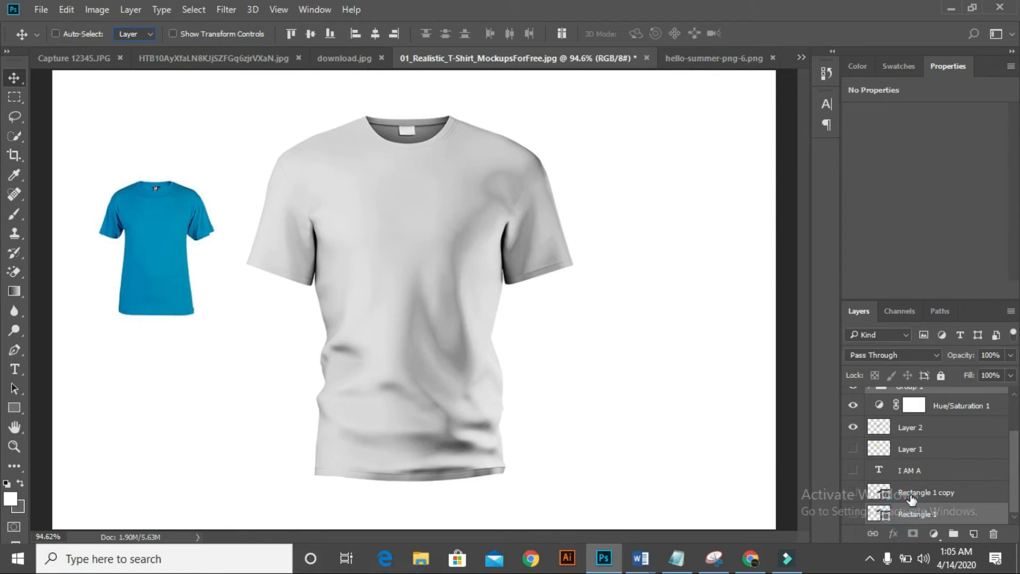
pyautogui.keyDown('shift'); pyautogui.click(912, 493); pyautogui.keyUp('shift')
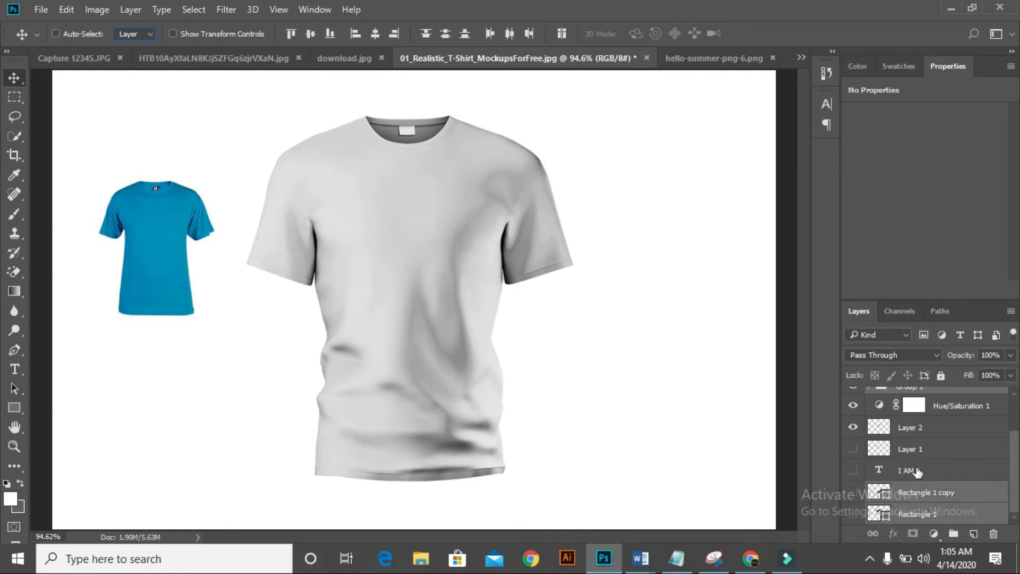
pyautogui.keyDown('shift'); pyautogui.click(916, 471); pyautogui.keyUp('shift')
pyautogui.keyDown('shift'); pyautogui.click(918, 449); pyautogui.keyUp('shift')
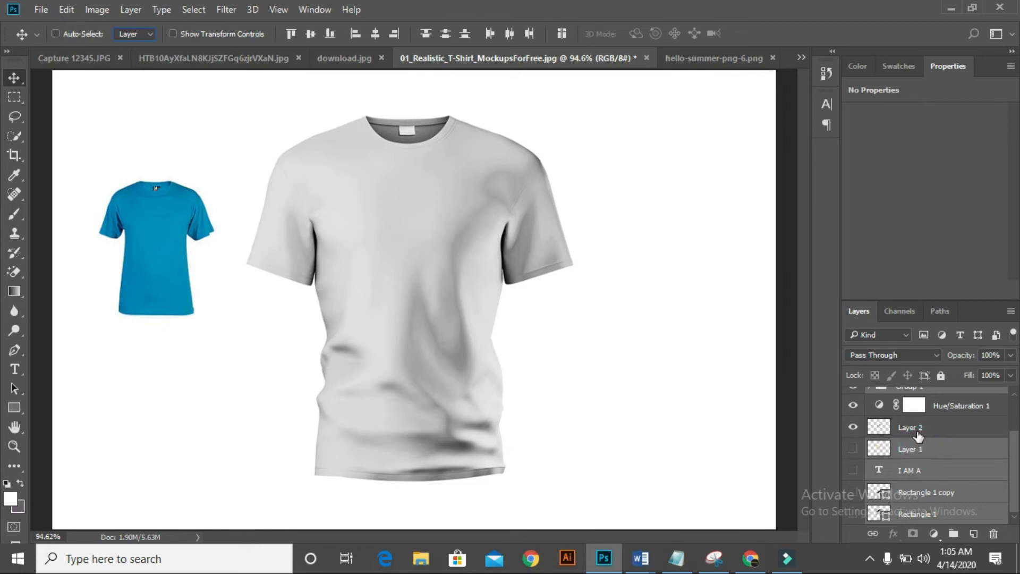
pyautogui.keyDown('shift'); pyautogui.click(917, 433); pyautogui.keyUp('shift')
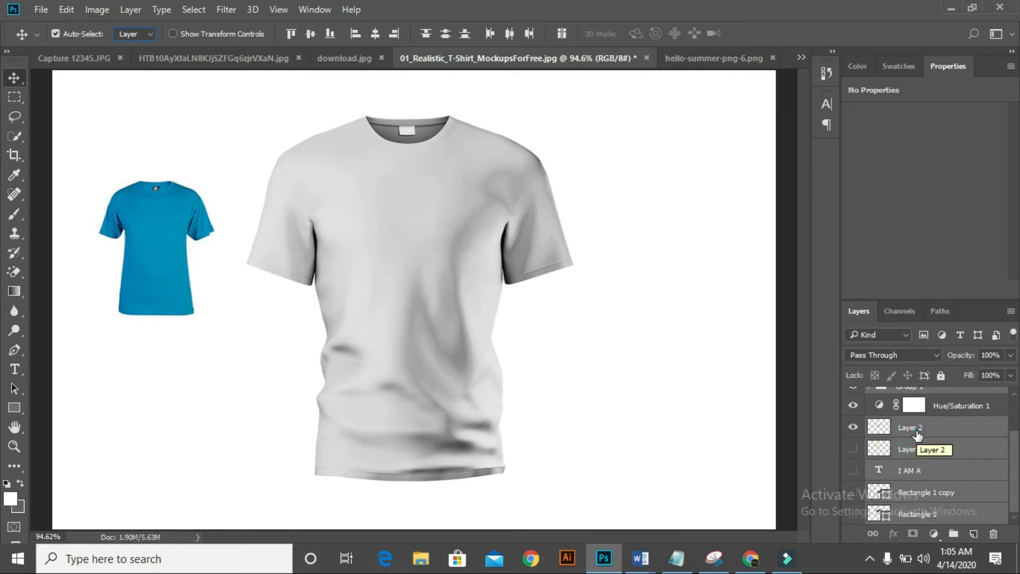
pyautogui.press('ctrl')
pyautogui.hotkey('ctrl', 'g')
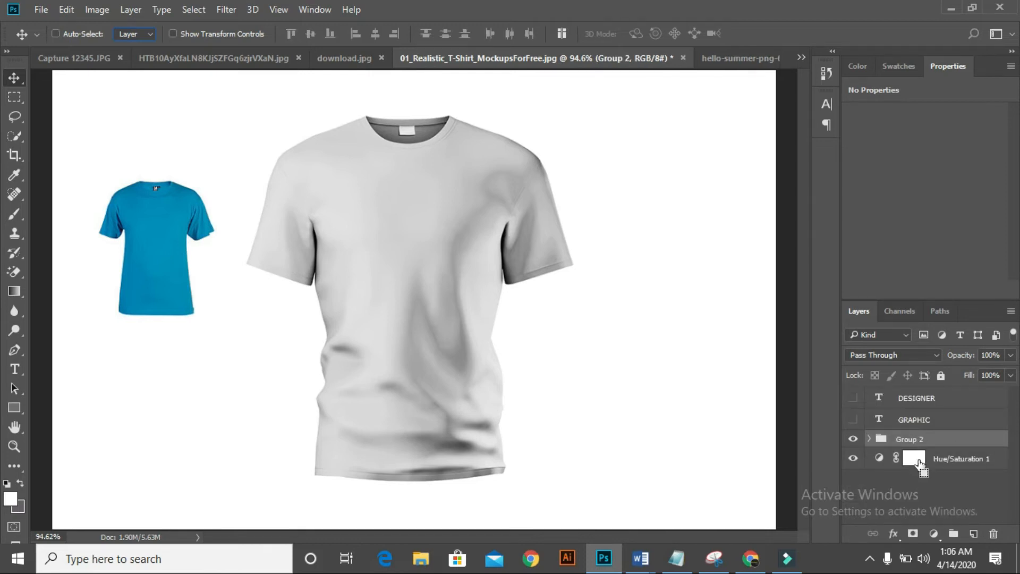
# Group the Hue/Saturation 1, GRAPHIC and DESIGNER layers together with Group 2, with the adjustment layer's mask loaded as a selection.
pyautogui.keyDown('ctrl'); pyautogui.click(915, 458); pyautogui.keyUp('ctrl')
pyautogui.keyDown('ctrl'); pyautogui.click(972, 459); pyautogui.keyUp('ctrl')
pyautogui.keyDown('ctrl'); pyautogui.click(944, 420); pyautogui.keyUp('ctrl')
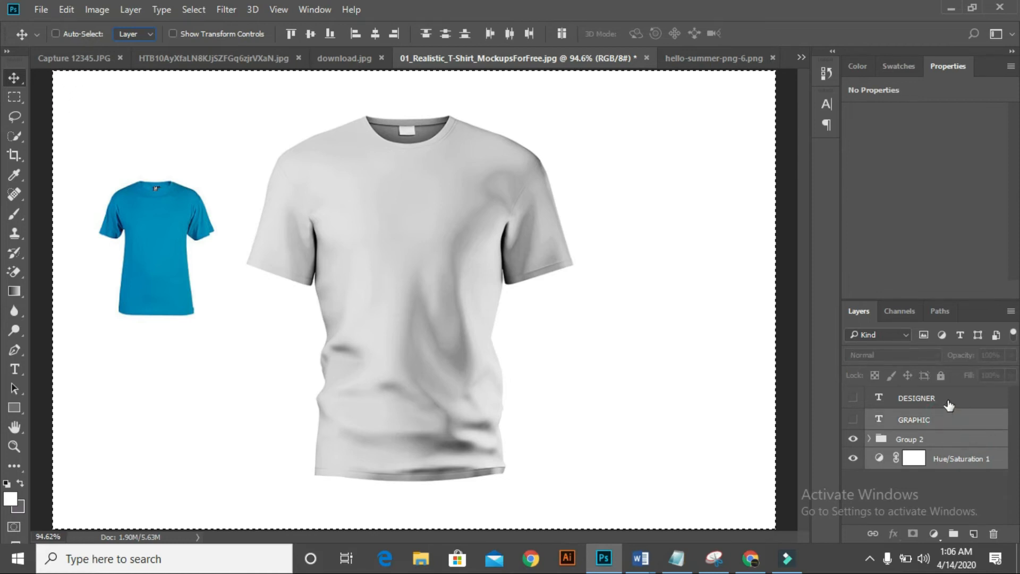
pyautogui.keyDown('ctrl'); pyautogui.click(946, 399); pyautogui.keyUp('ctrl')
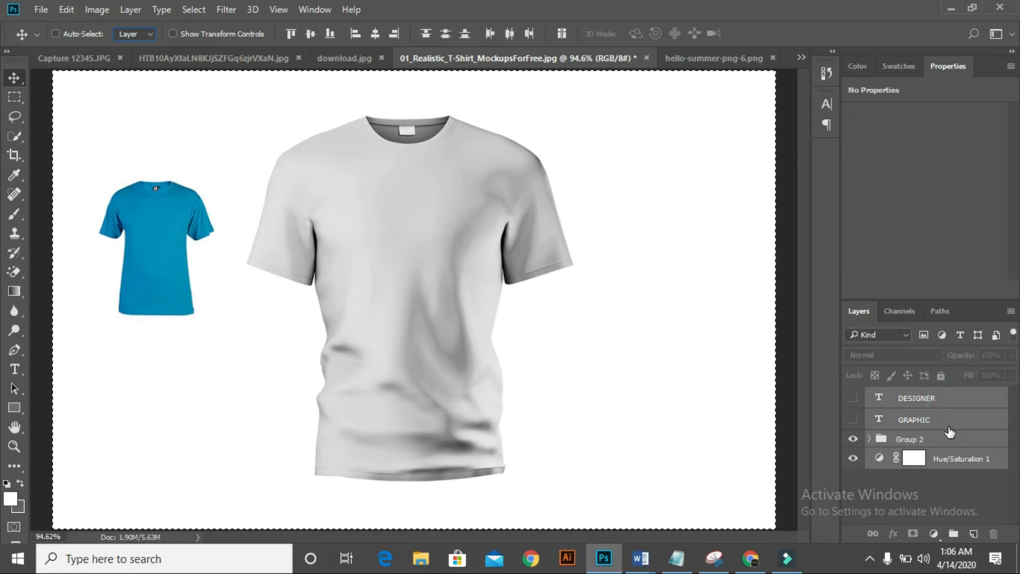
pyautogui.hotkey('ctrl', 'g')
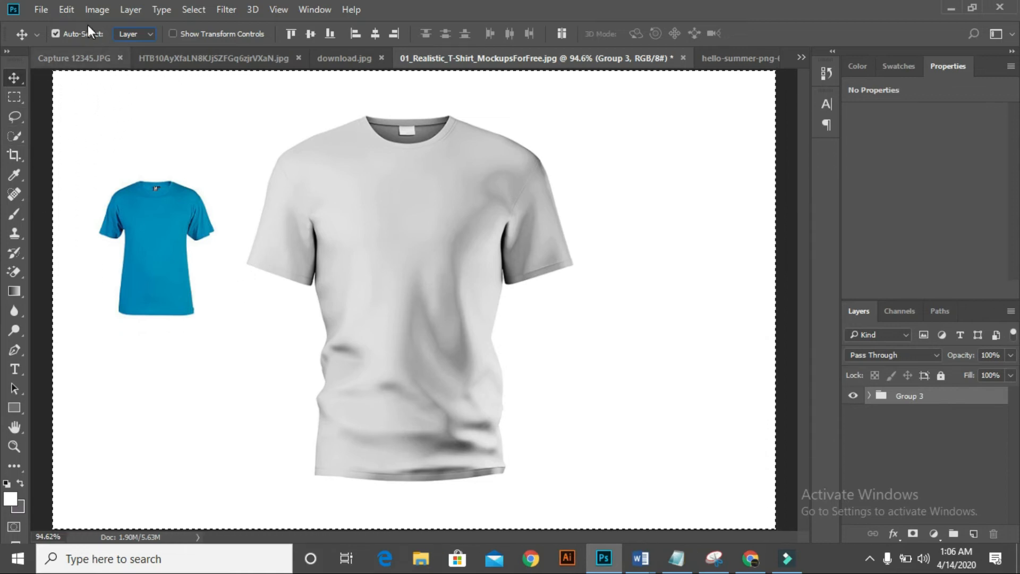
# Turn on the Move tool's Show Transform Controls option and try to move the blue T-shirt toward the grey shirt.
pyautogui.click(174, 34)
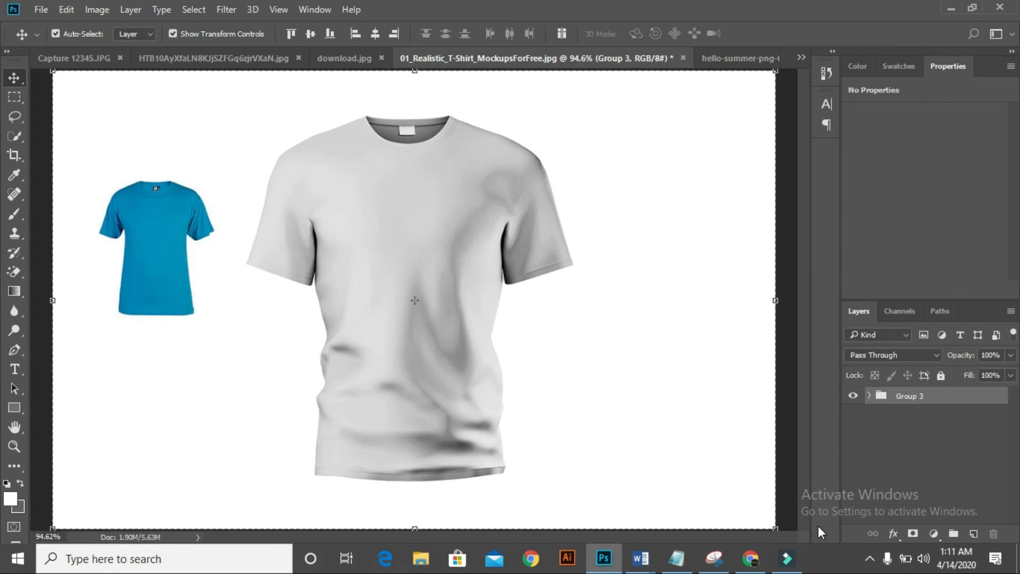
pyautogui.moveTo(137, 240); pyautogui.dragTo(231, 262)
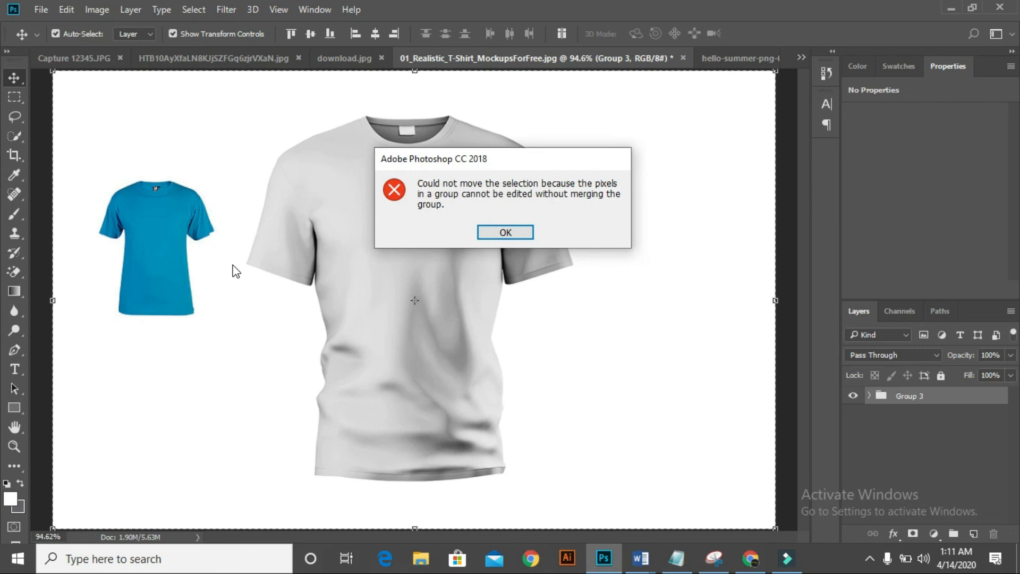
pyautogui.click(505, 232)
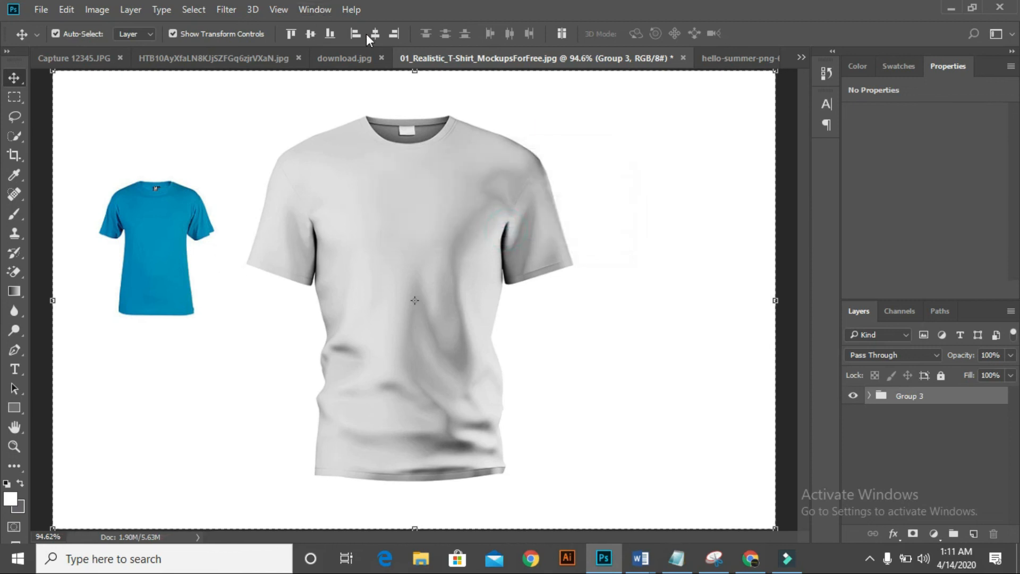
# Switch to the hello-summer-png-6.png document and select its Hello Summer lettering on Layer 0.
pyautogui.click(340, 56)
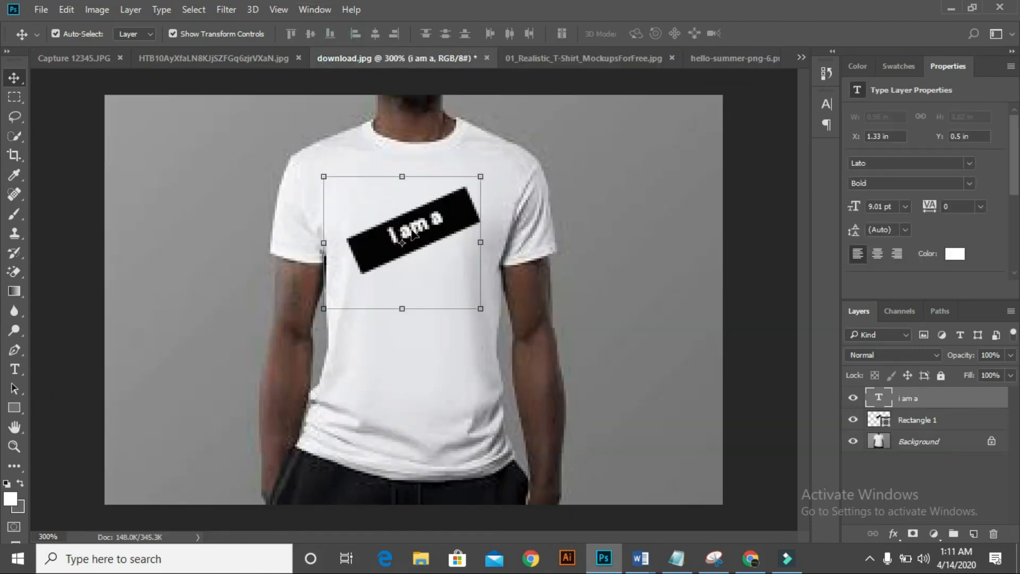
pyautogui.click(231, 59)
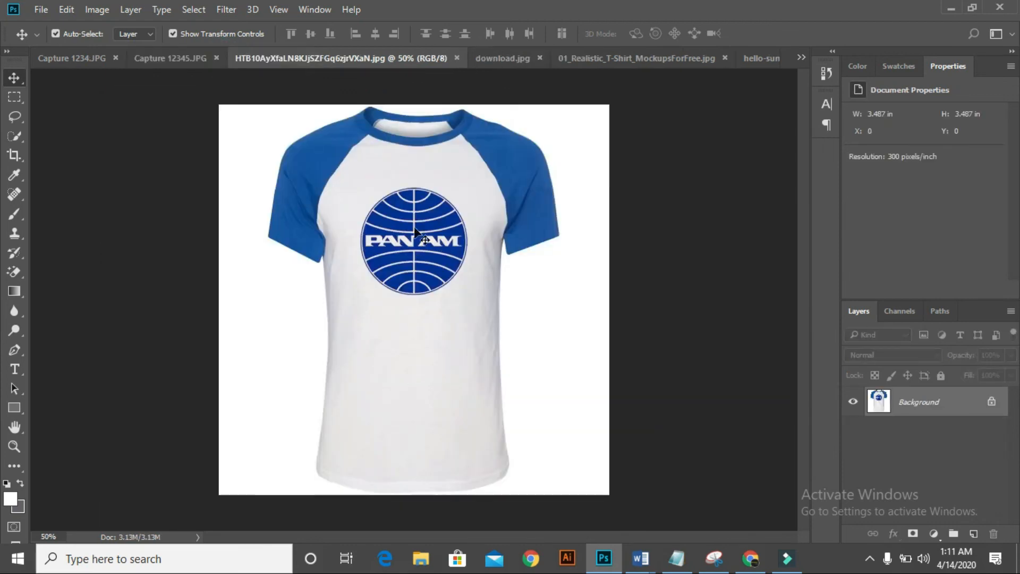
pyautogui.click(750, 58)
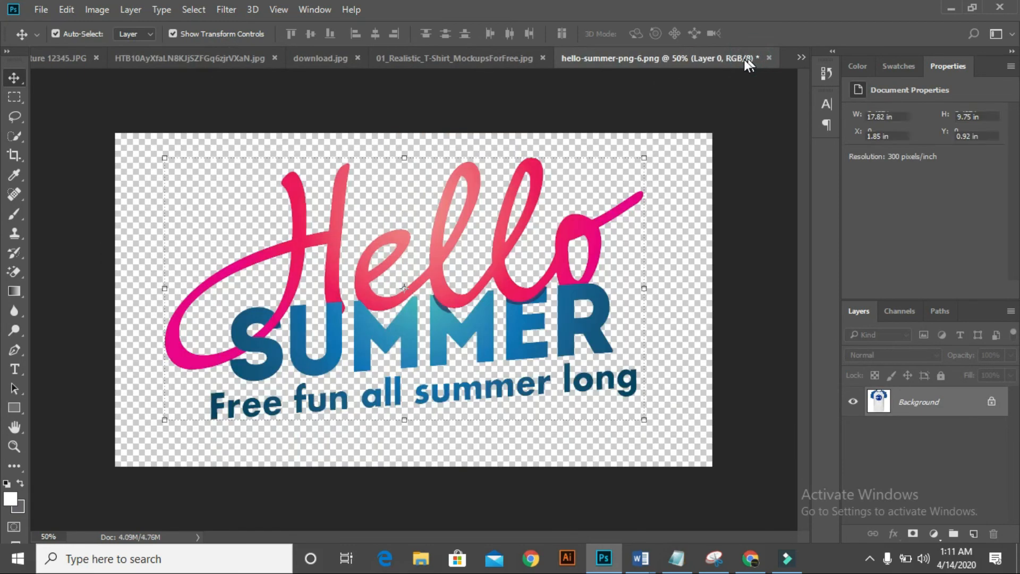
pyautogui.click(420, 267)
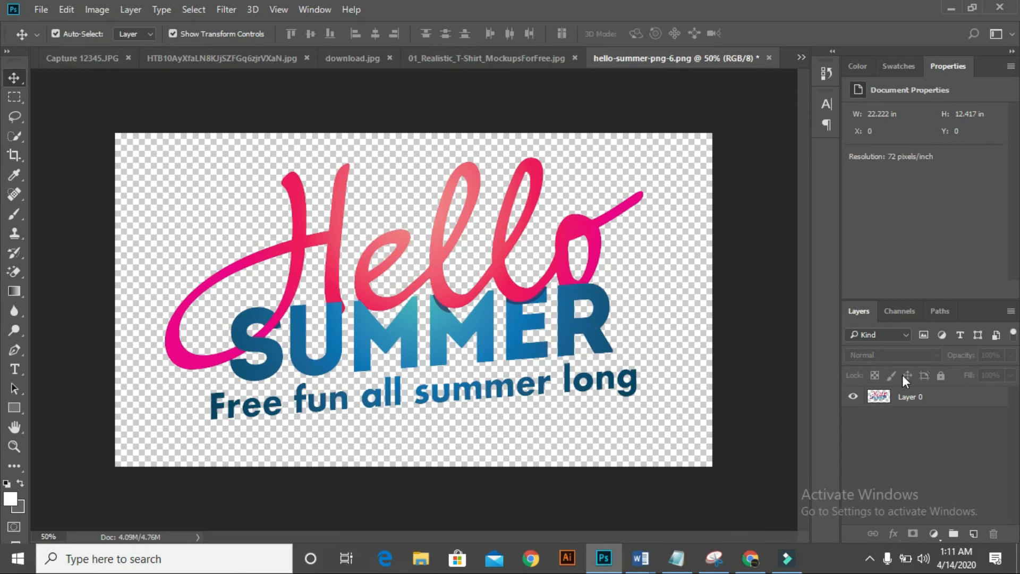
pyautogui.click(485, 294)
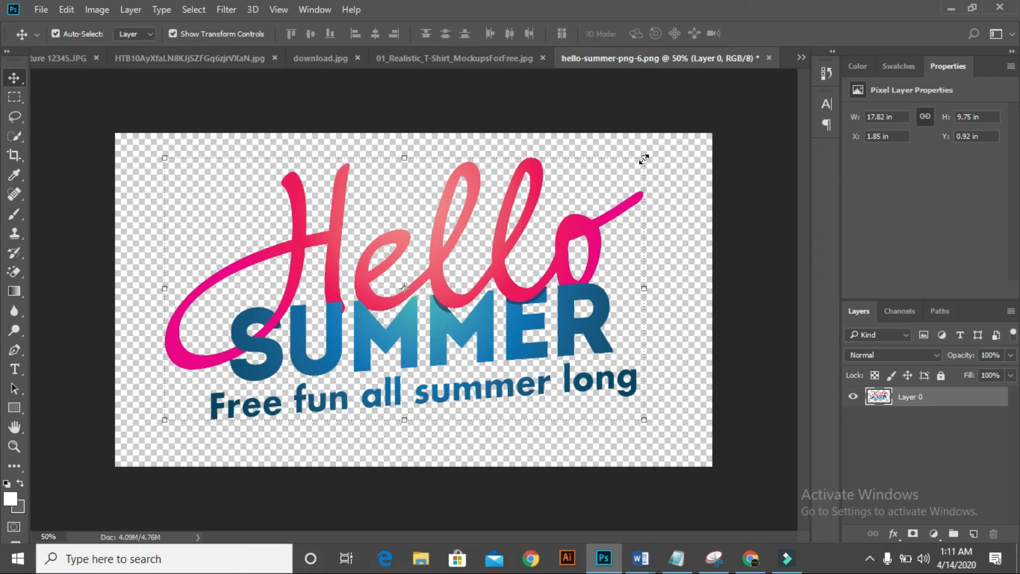
# Scale the Hello Summer lettering proportionally about its centre to about 95% and apply the transform.
pyautogui.moveTo(644, 159)
pyautogui.mouseDown()
pyautogui.moveTo(683, 80)
pyautogui.moveTo(622, 101)
pyautogui.moveTo(470, 202)
pyautogui.moveTo(695, 119)
pyautogui.moveTo(712, 160)
pyautogui.moveTo(469, 266)
pyautogui.moveTo(432, 201)
pyautogui.moveTo(569, 198)
pyautogui.moveTo(645, 160)
pyautogui.mouseUp()
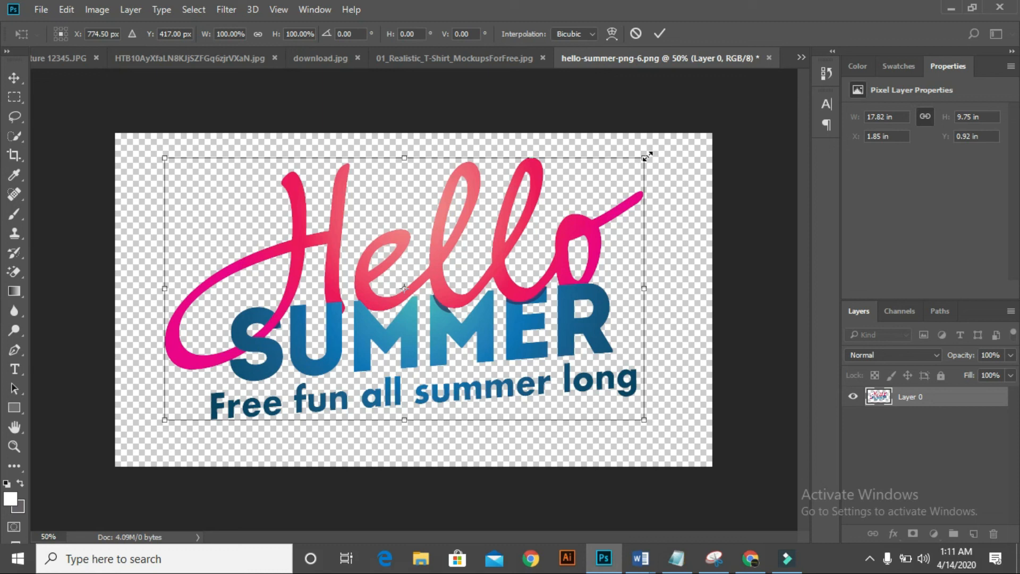
pyautogui.moveTo(647, 155); pyautogui.dragTo(647, 182)
pyautogui.click(657, 34)
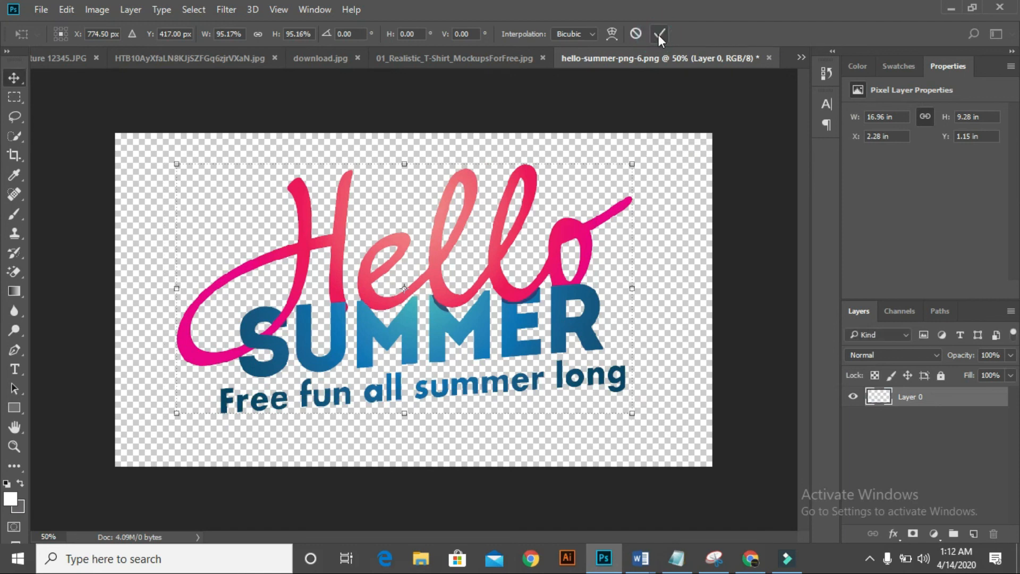